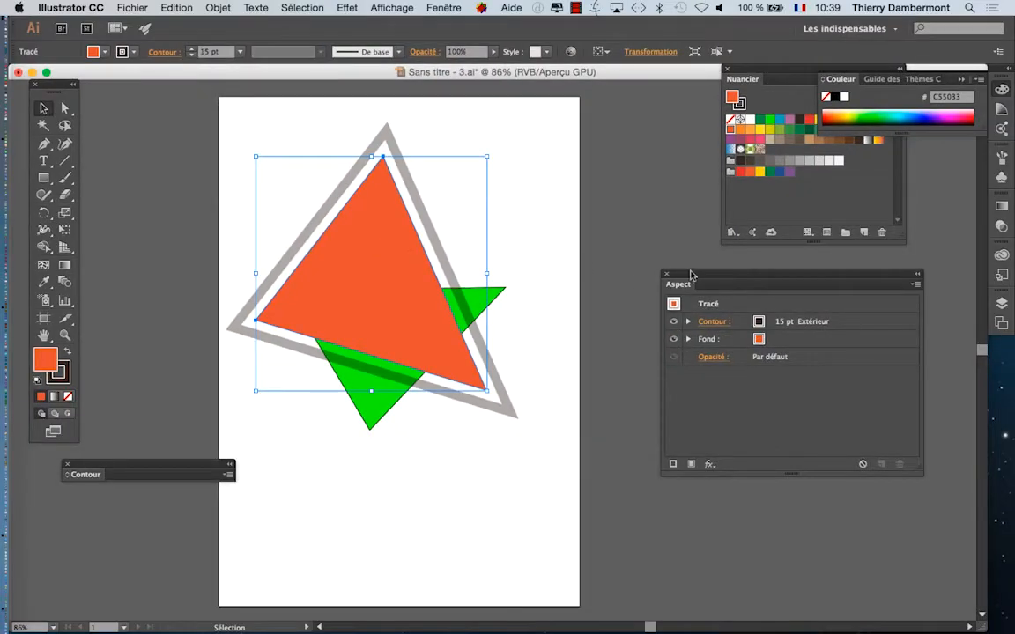
# Step: Duplicate the orange triangle's 15 pt stroke in its appearance attributes
pyautogui.moveTo(691, 275); pyautogui.dragTo(553, 168)
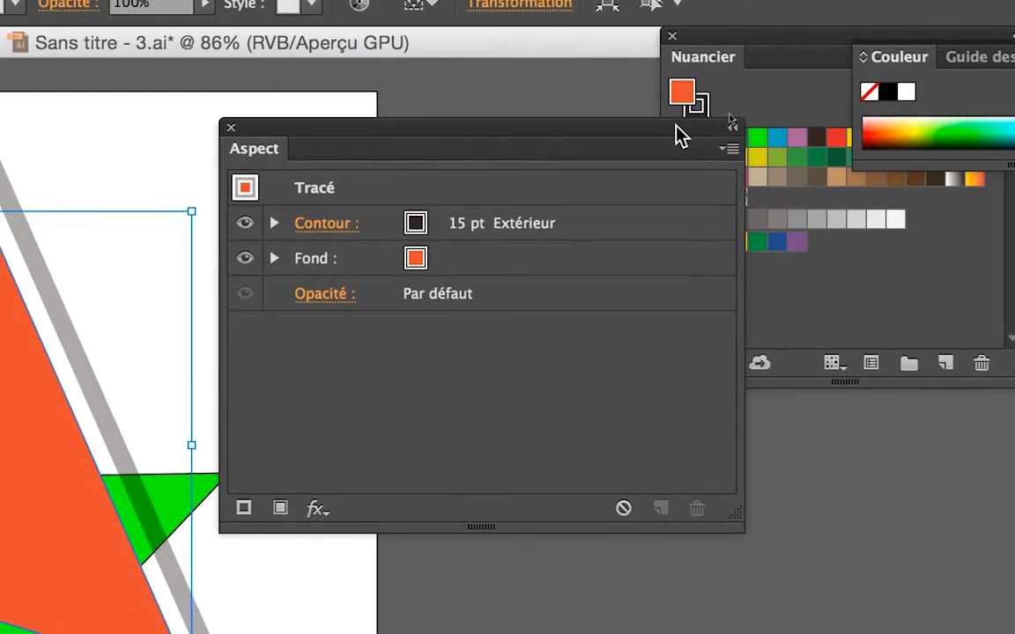
pyautogui.moveTo(676, 125); pyautogui.dragTo(443, 120)
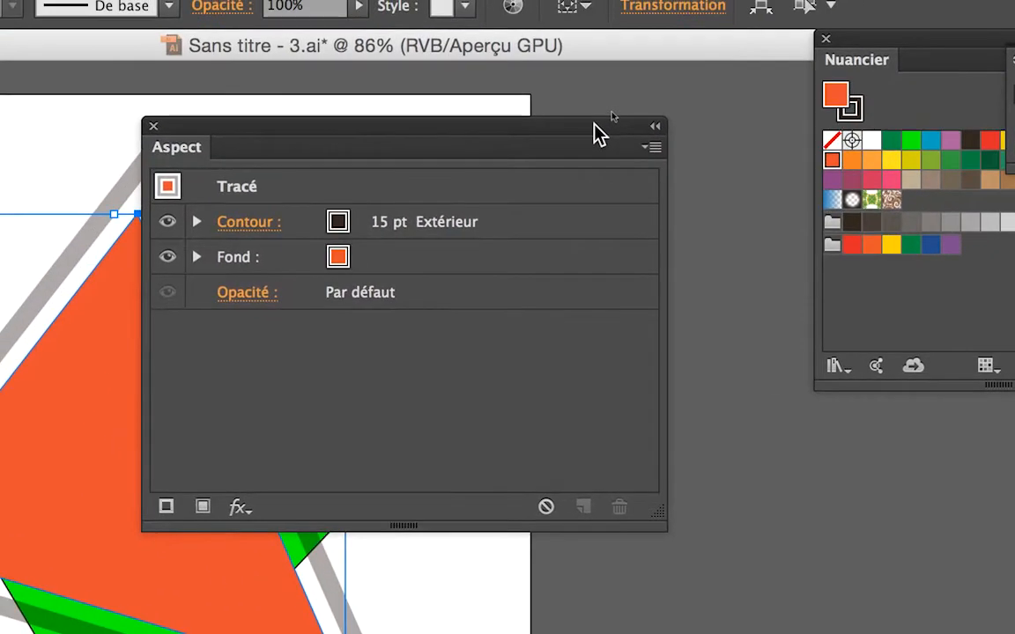
pyautogui.click(619, 133)
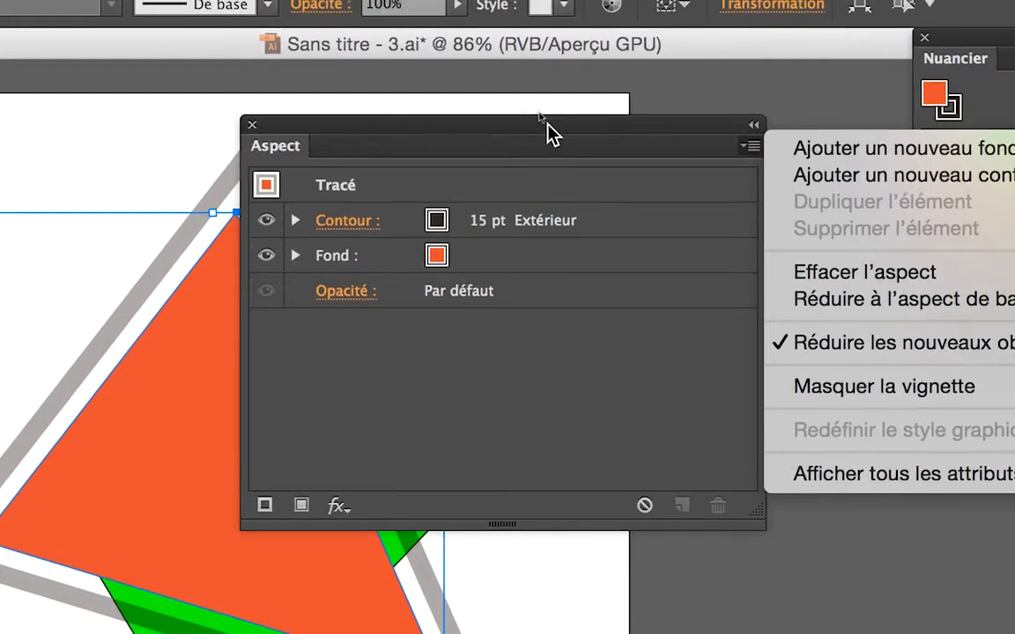
pyautogui.click(546, 132)
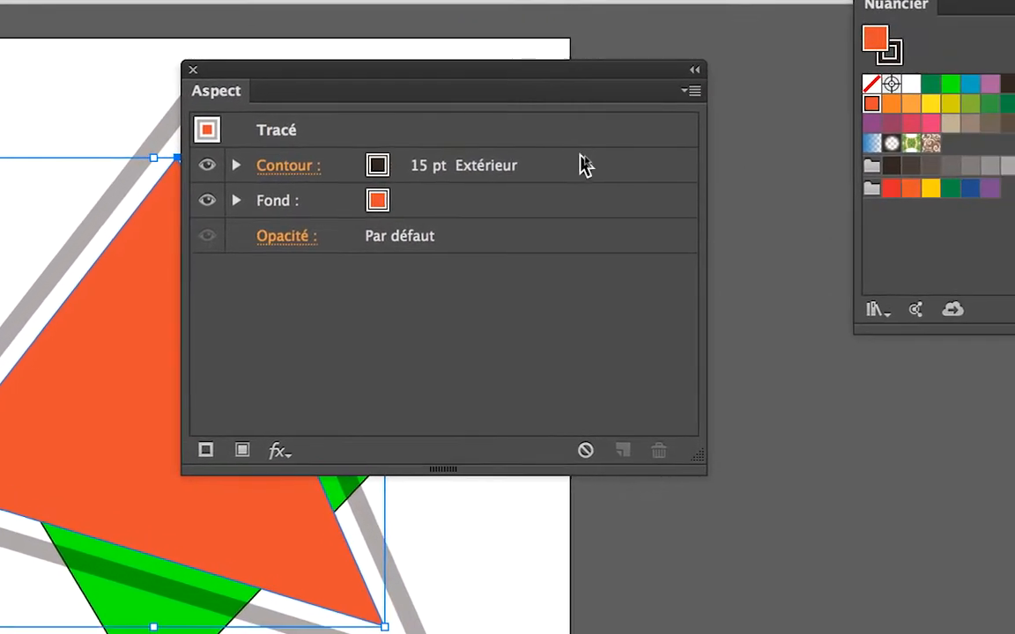
pyautogui.click(621, 220)
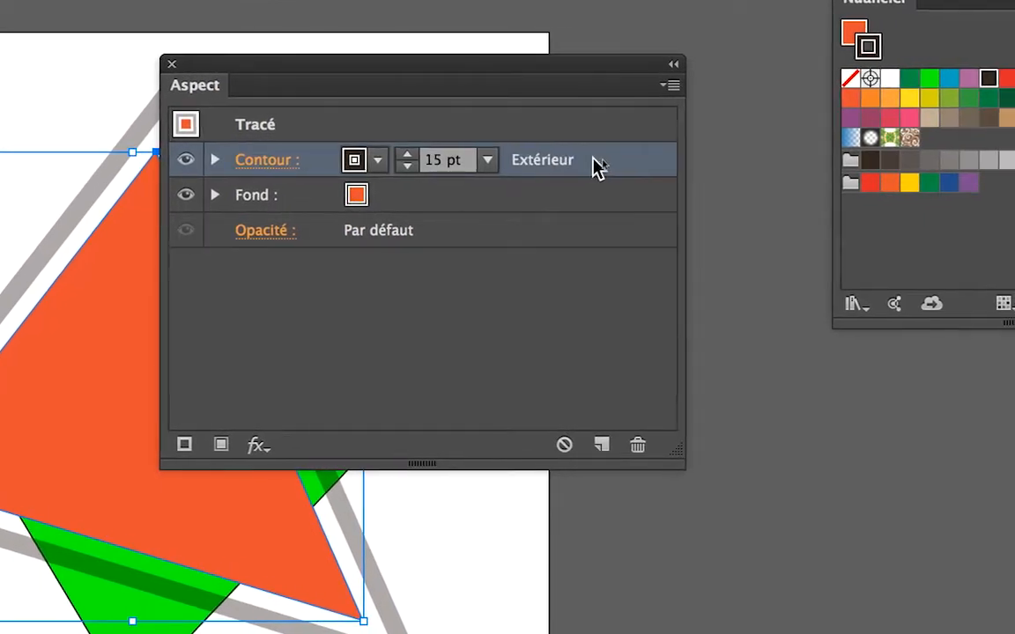
pyautogui.moveTo(595, 166); pyautogui.dragTo(596, 375)
pyautogui.moveTo(595, 235)
pyautogui.mouseDown()
pyautogui.moveTo(599, 271)
pyautogui.moveTo(593, 253)
pyautogui.mouseUp()
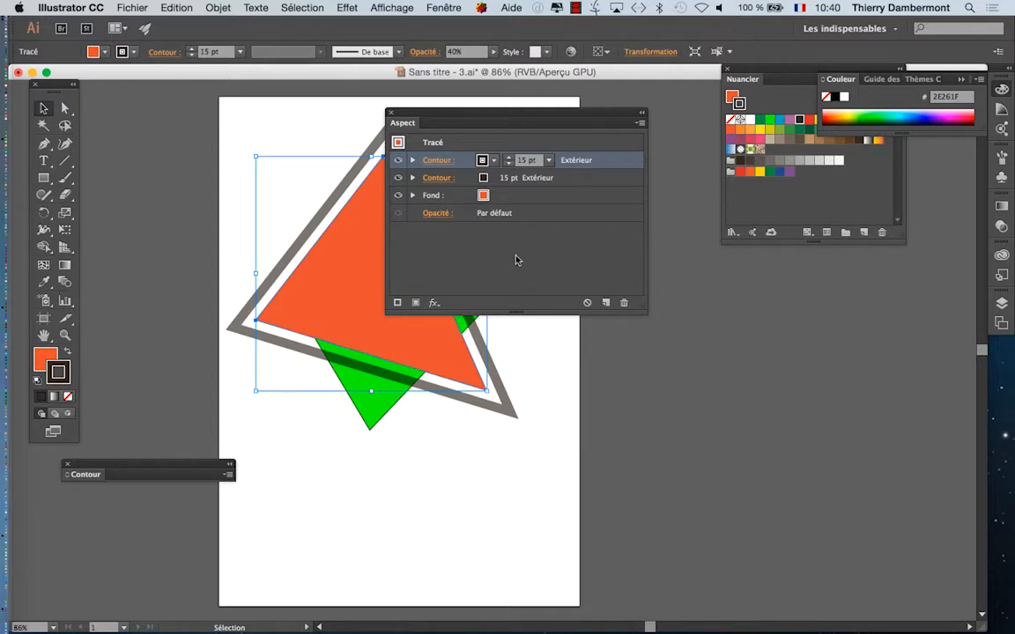
# Step: Move the Appearance panel clear of the triangle and expand the settings of both strokes
pyautogui.moveTo(467, 122); pyautogui.dragTo(591, 131)
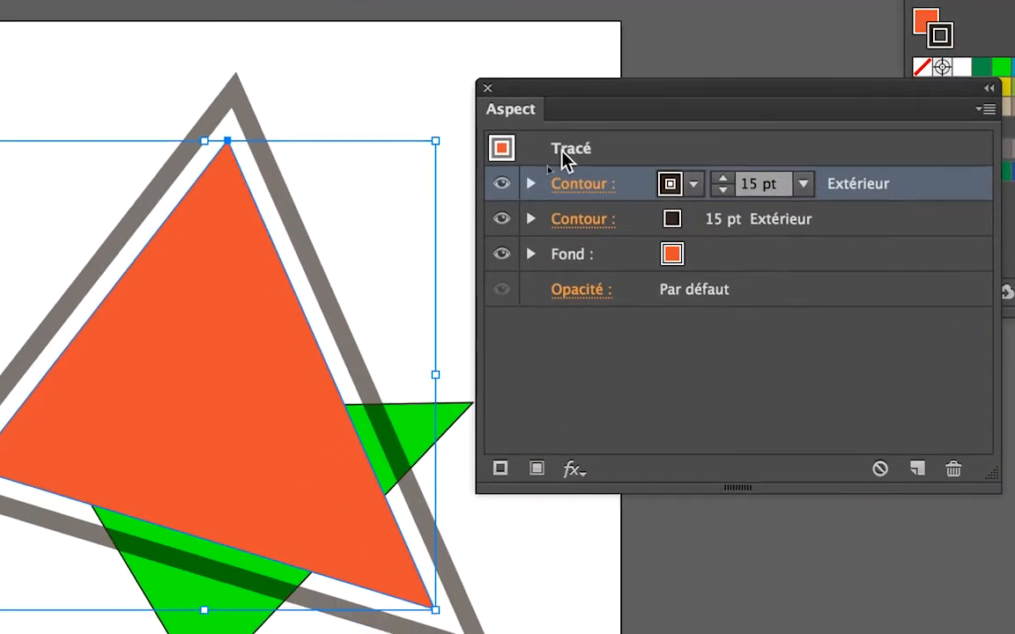
pyautogui.click(530, 184)
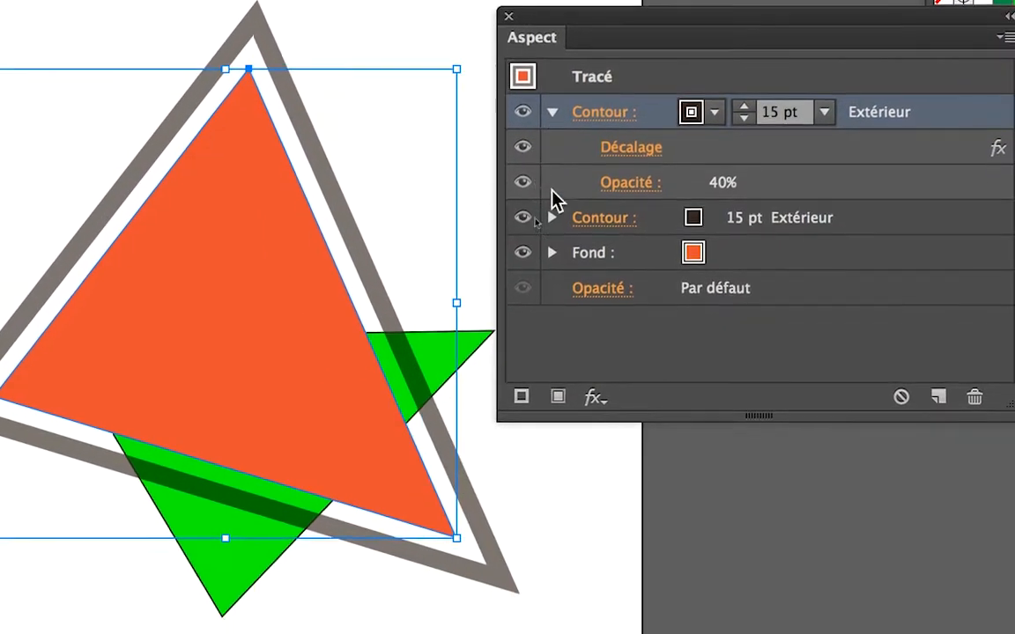
pyautogui.click(551, 217)
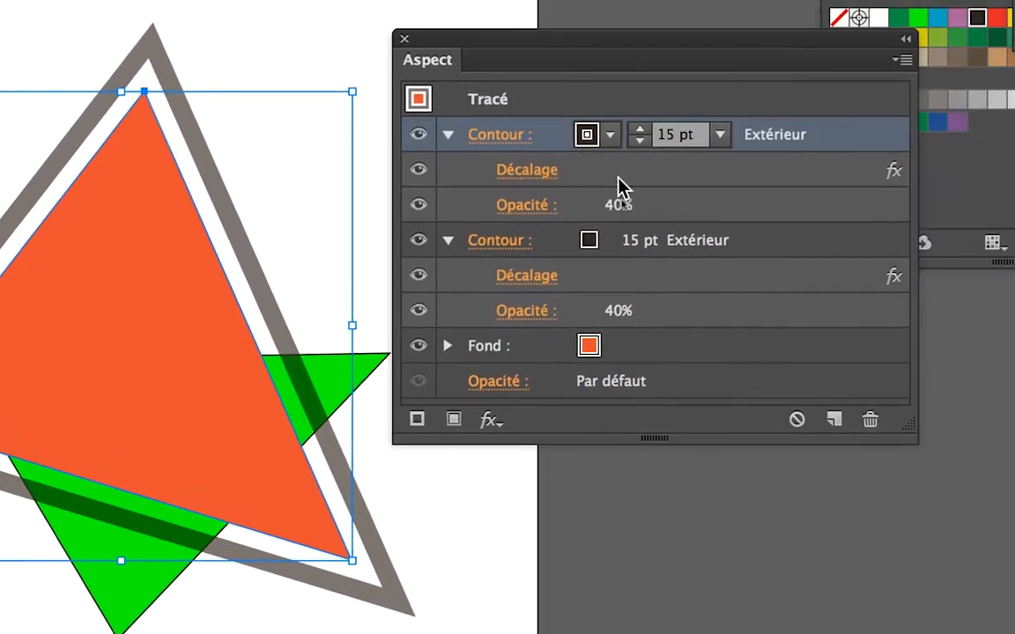
# Step: Set the upper stroke's path offset to 15 mm with the preview turned on
pyautogui.click(919, 163)
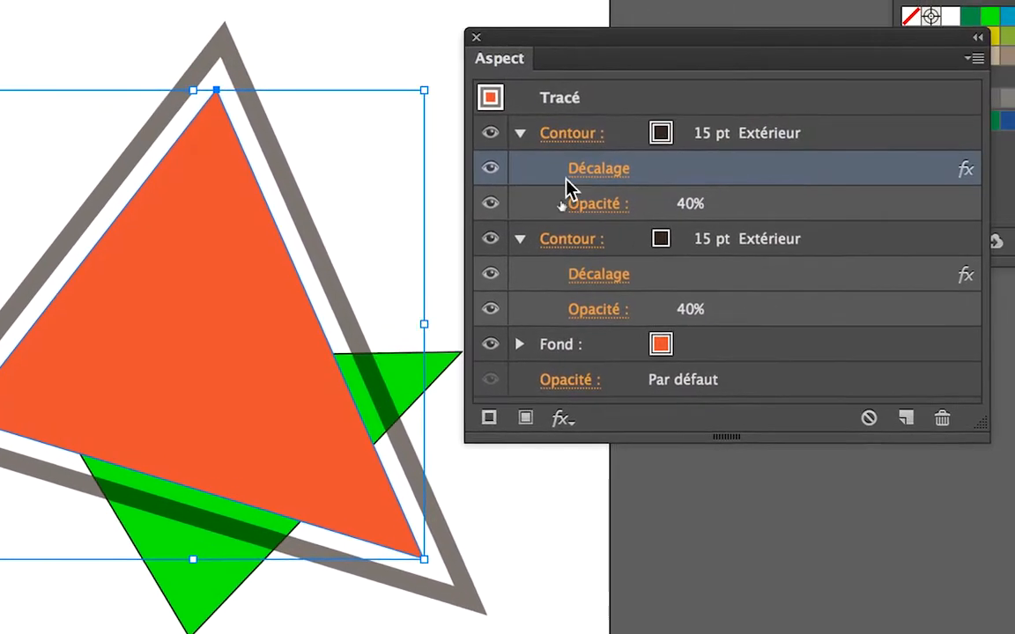
pyautogui.click(580, 176)
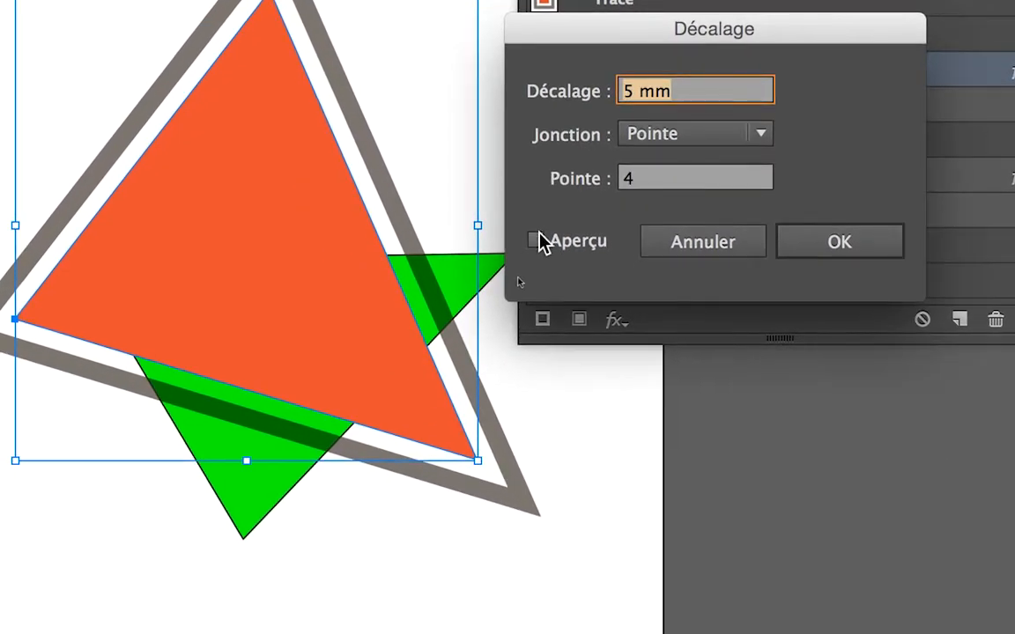
pyautogui.click(535, 242)
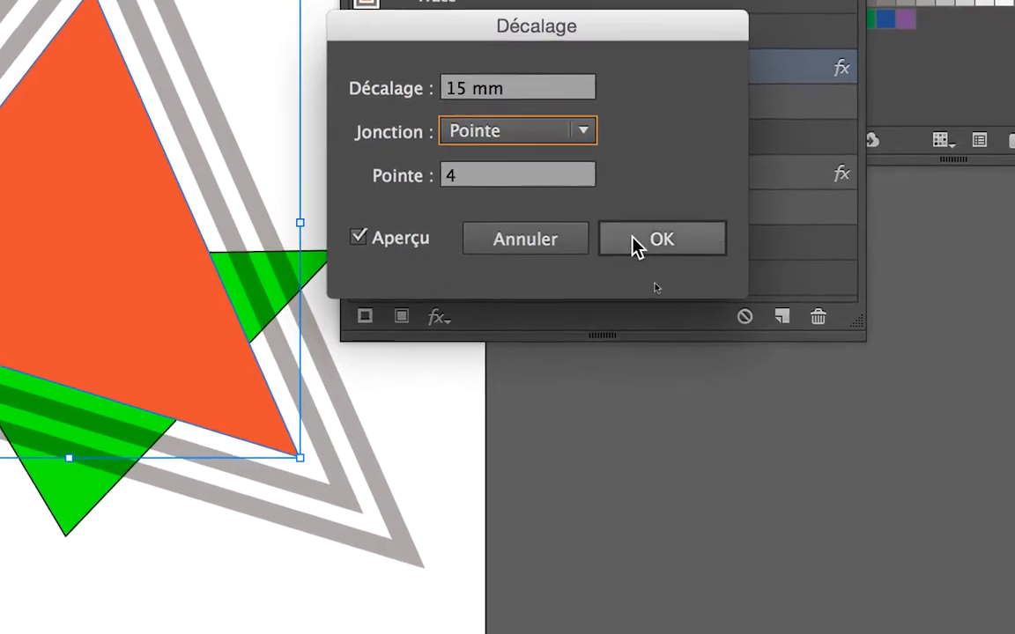
pyautogui.click(757, 340)
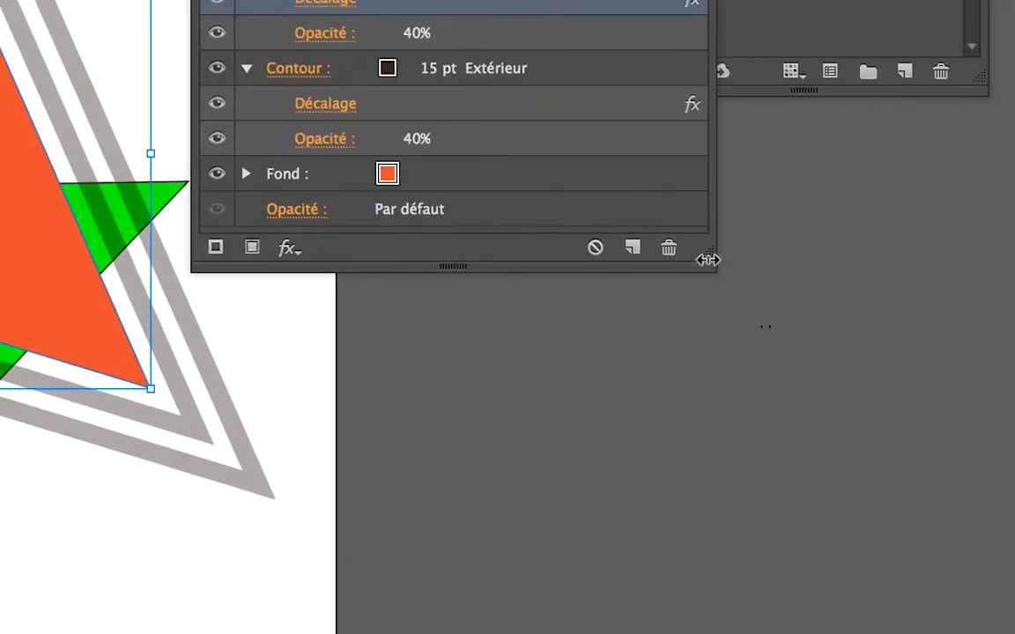
# Step: Enlarge the Appearance panel and inspect the path offset settings of both strokes without changing them
pyautogui.moveTo(706, 257); pyautogui.dragTo(722, 365)
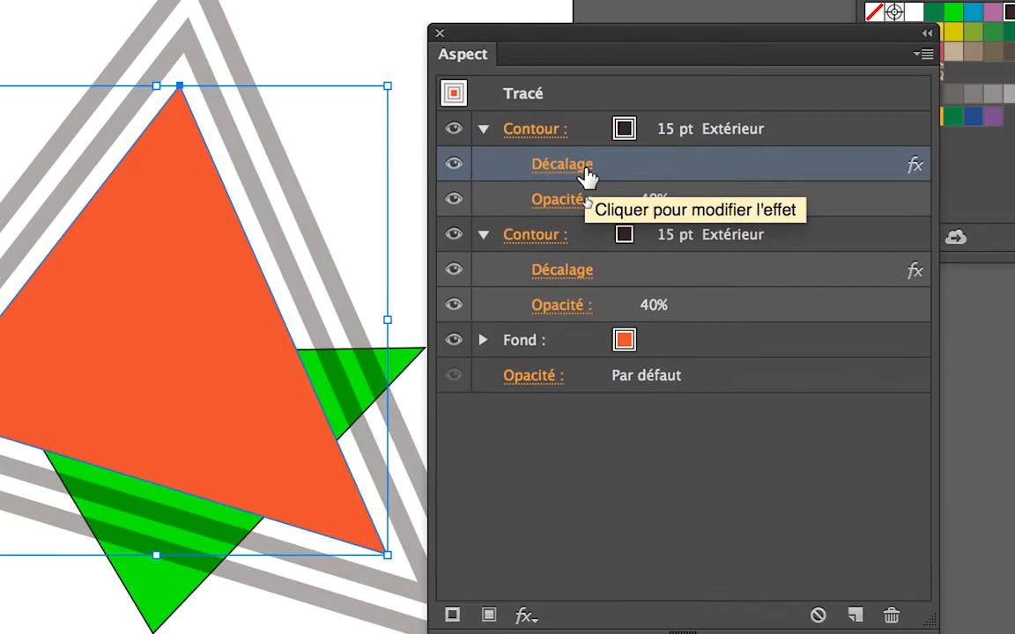
pyautogui.click(585, 173)
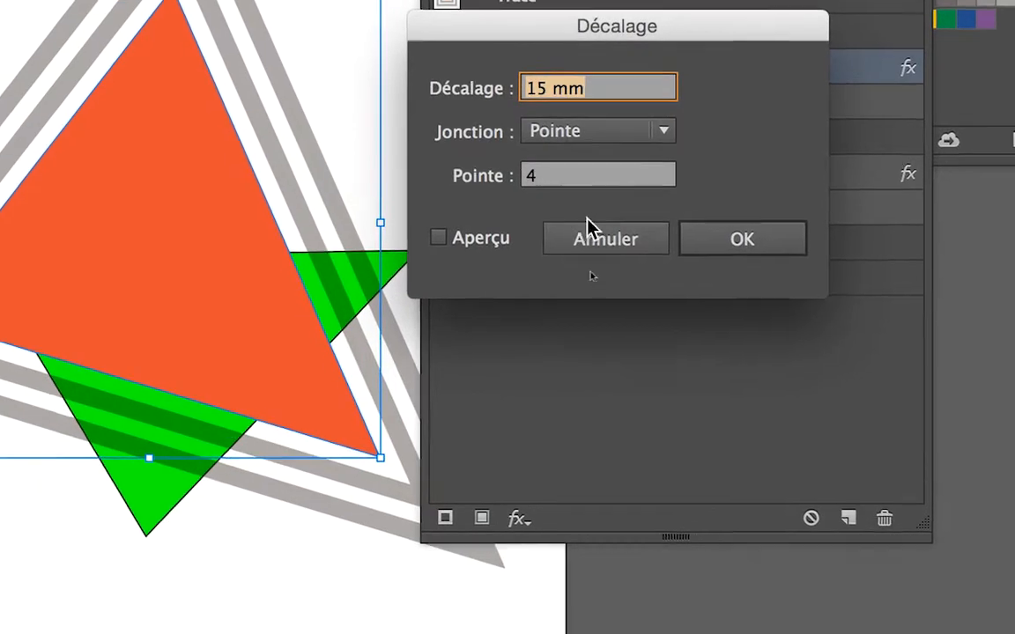
pyautogui.click(629, 274)
pyautogui.click(588, 231)
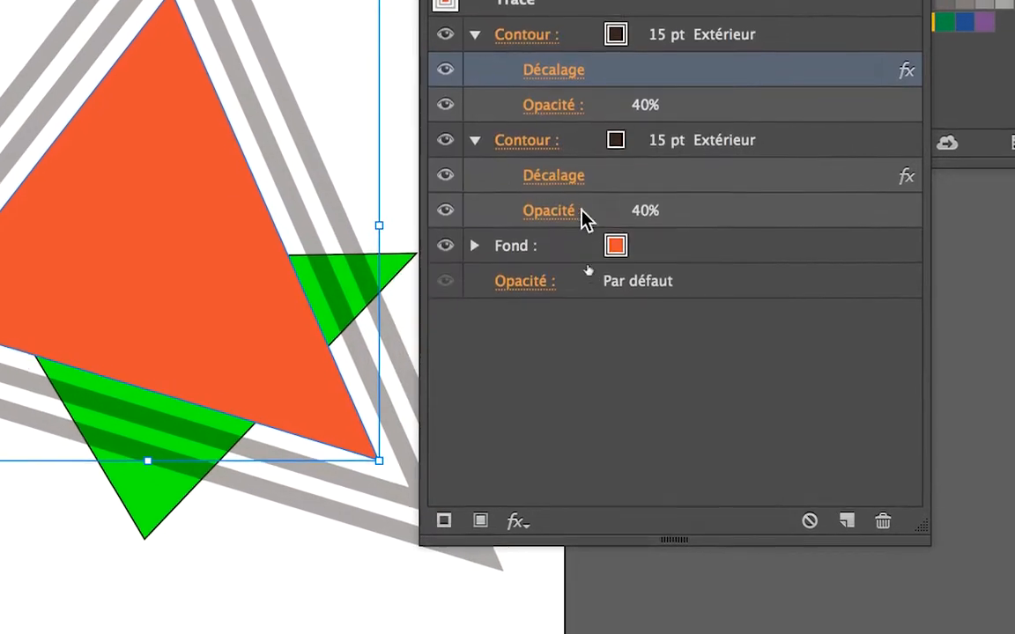
pyautogui.click(556, 180)
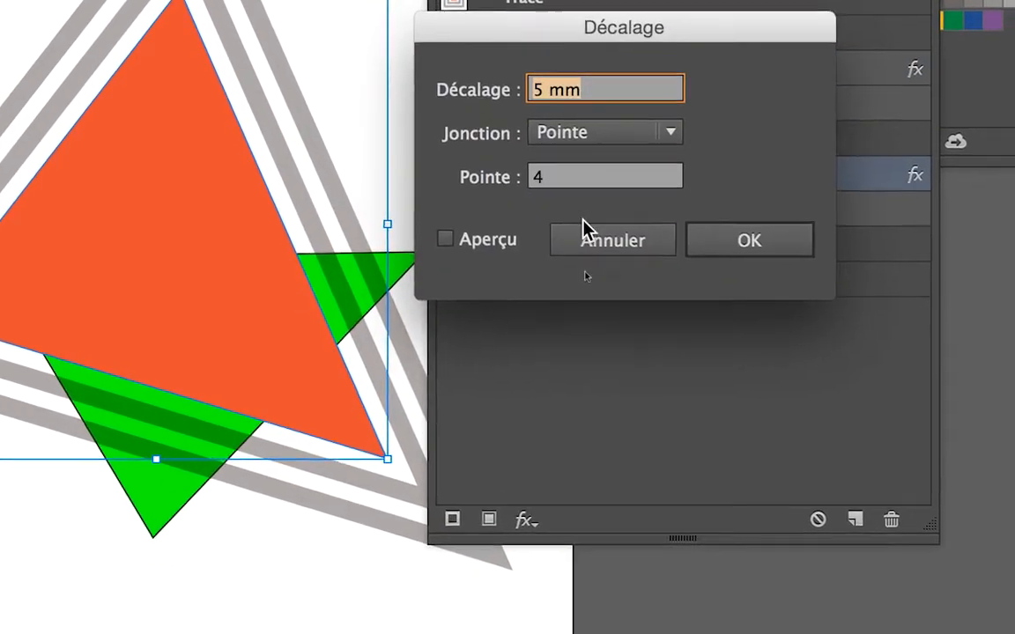
pyautogui.click(597, 262)
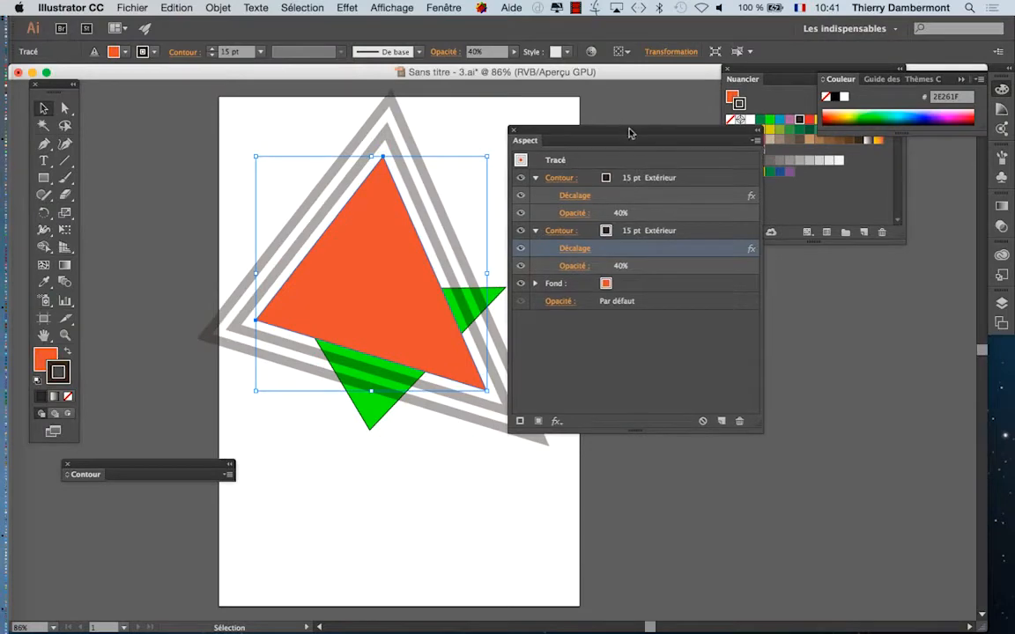
# Step: Reposition the Appearance panel and toggle the upper stroke's visibility to compare the triangle with and without it, leaving it shown
pyautogui.moveTo(628, 132); pyautogui.dragTo(676, 135)
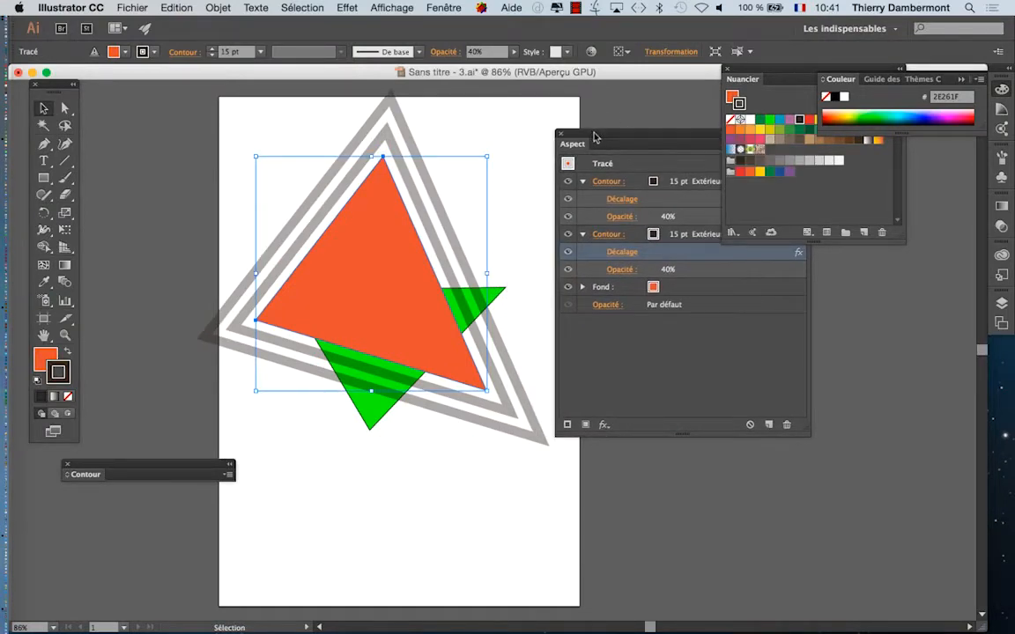
pyautogui.moveTo(595, 138); pyautogui.dragTo(535, 141)
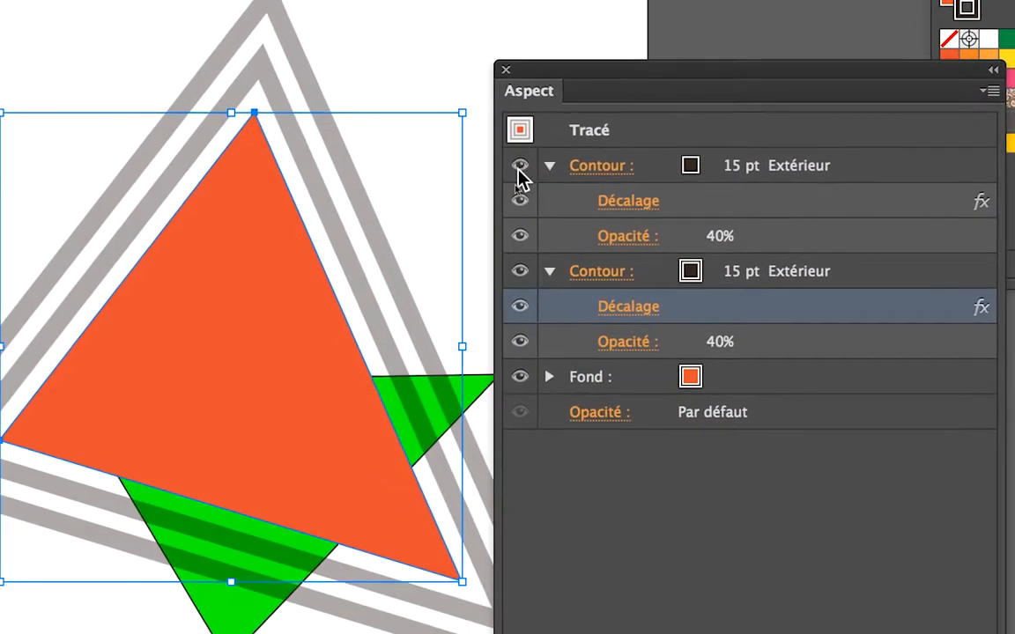
pyautogui.click(519, 172)
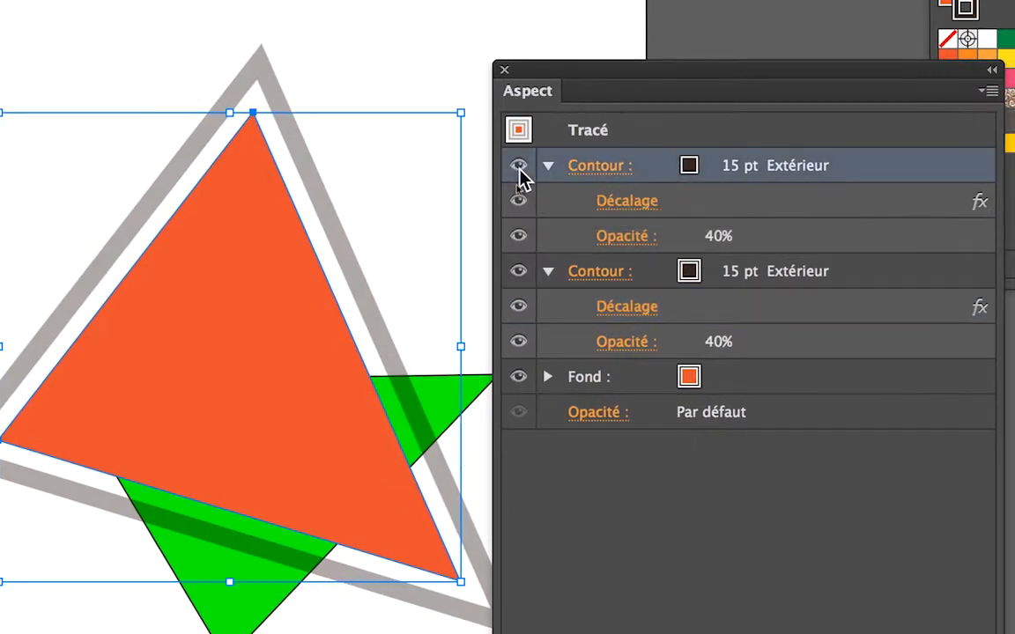
pyautogui.click(519, 170)
pyautogui.click(519, 170)
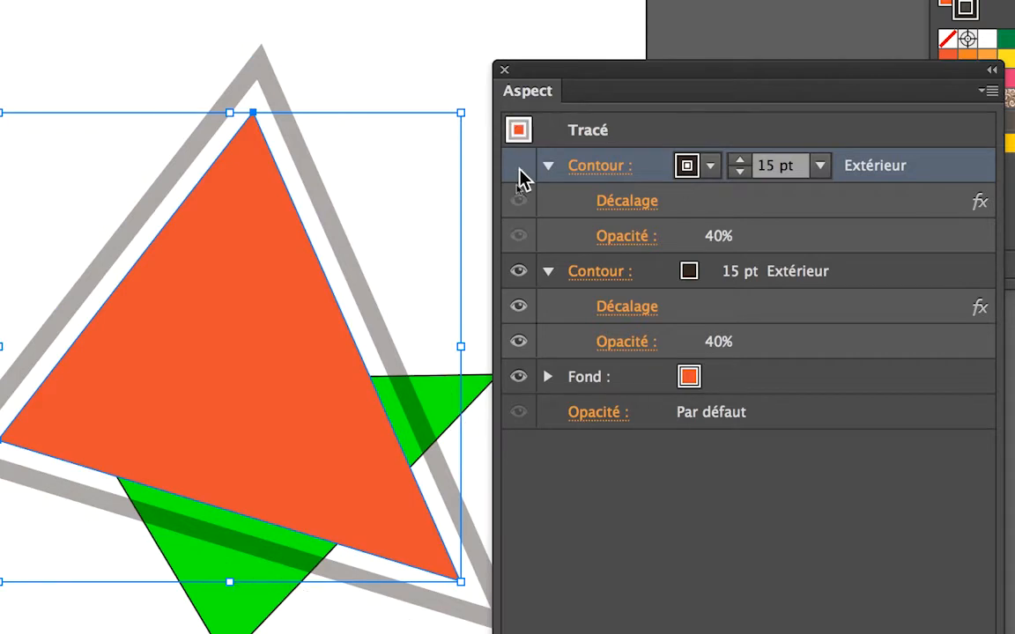
pyautogui.click(519, 170)
pyautogui.click(519, 170)
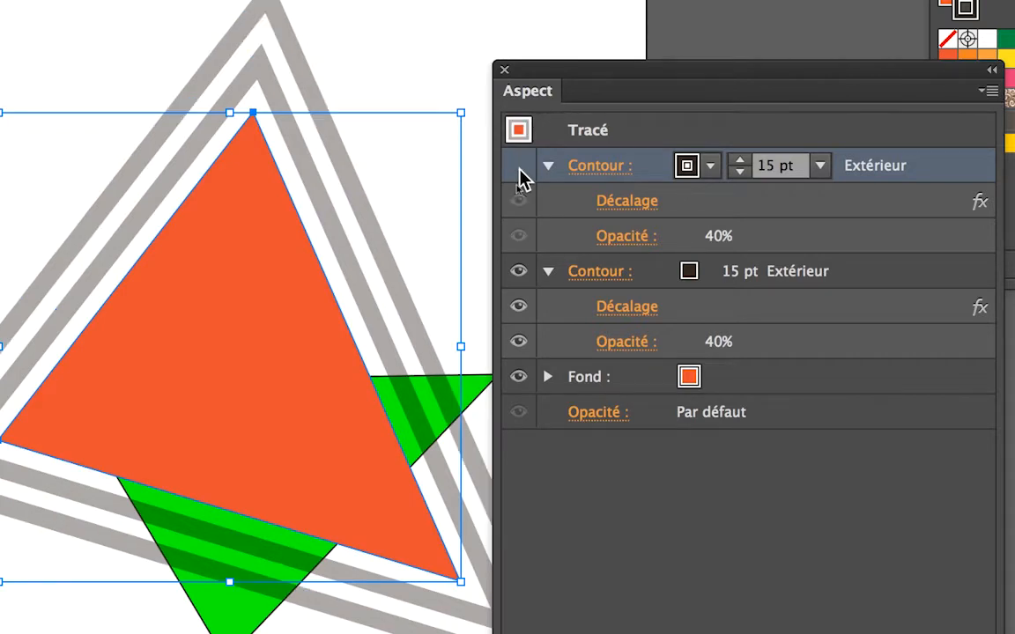
pyautogui.click(519, 170)
pyautogui.click(519, 170)
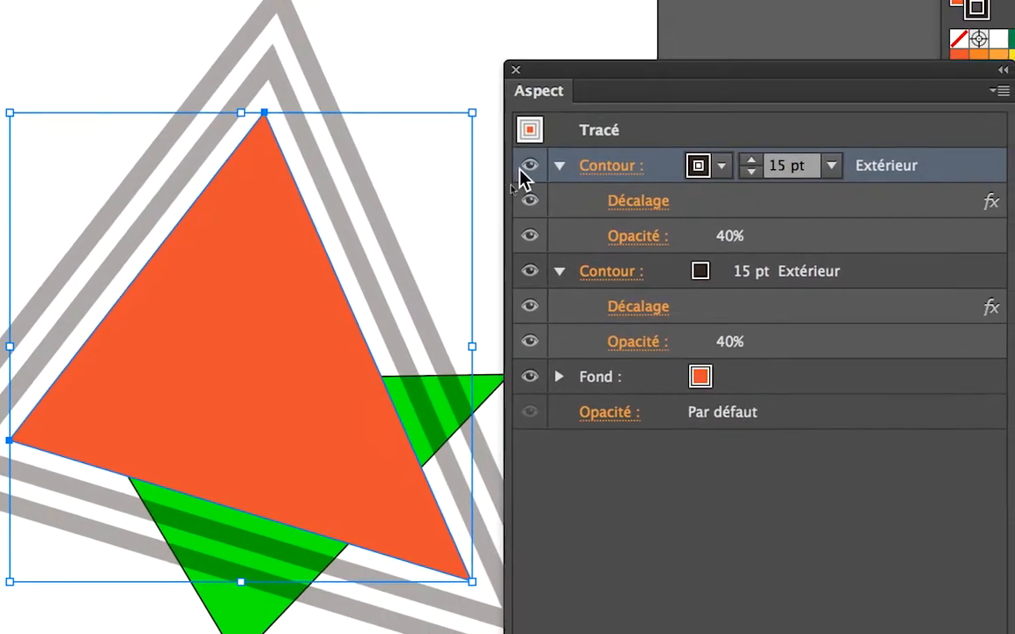
pyautogui.click(707, 218)
pyautogui.click(522, 169)
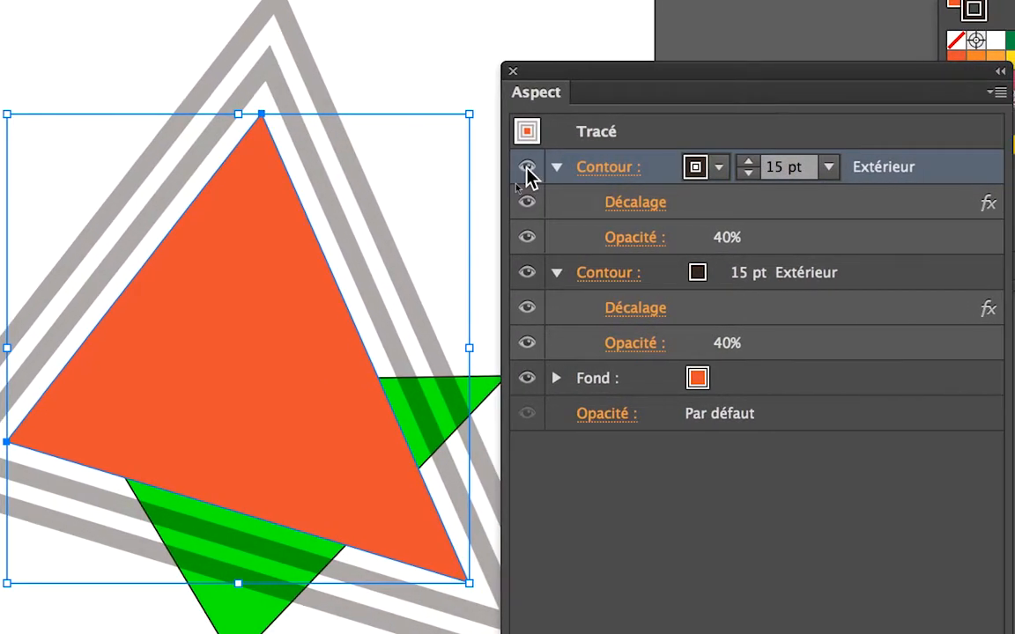
pyautogui.click(526, 169)
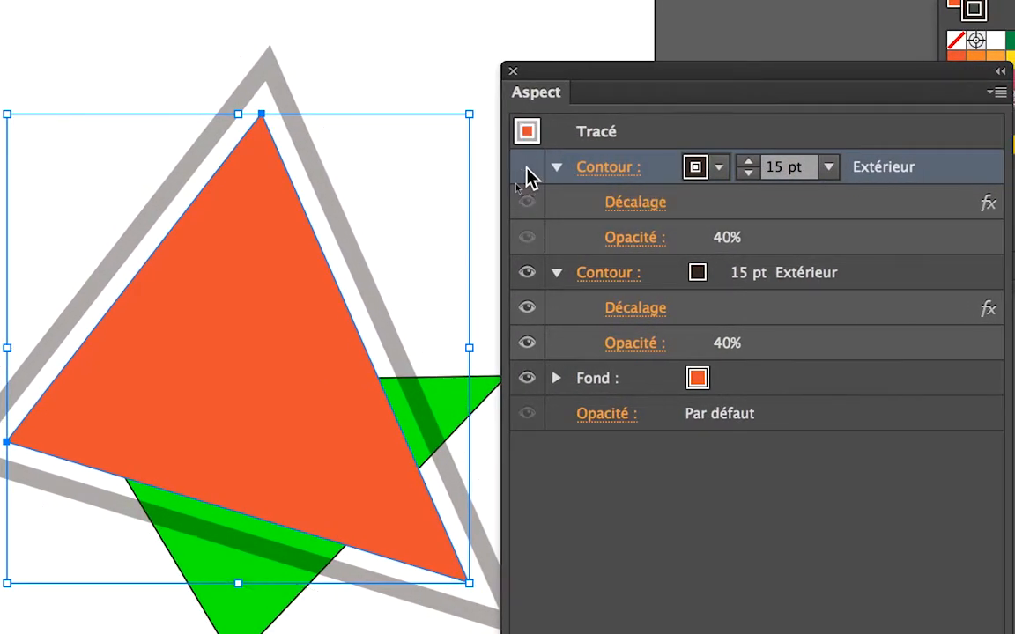
pyautogui.click(526, 170)
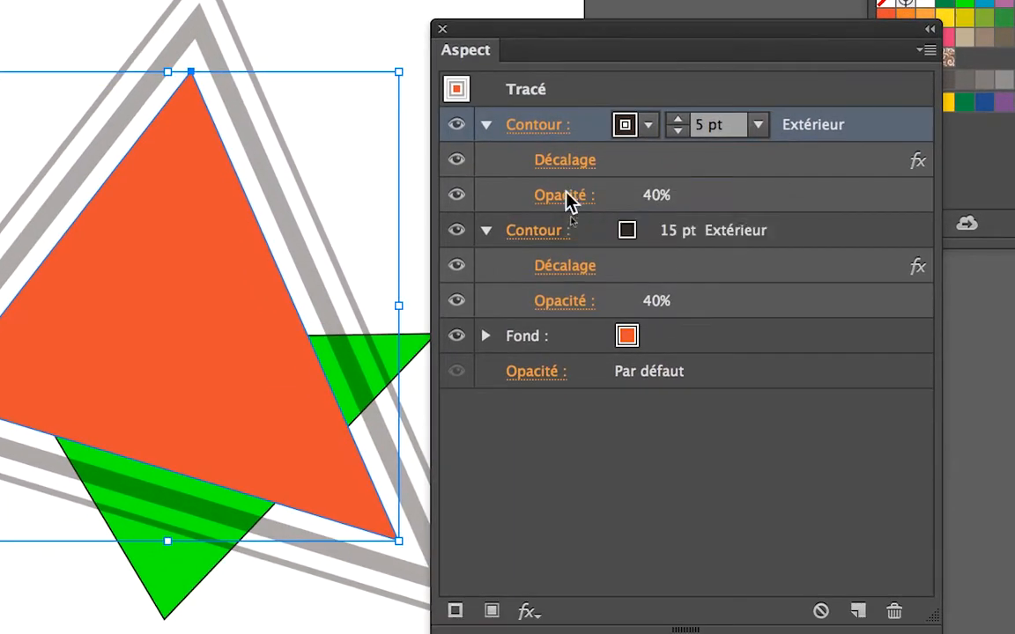
# Step: Lower the opacity of the triangle's outer stroke to 17%
pyautogui.click(563, 214)
pyautogui.click(574, 209)
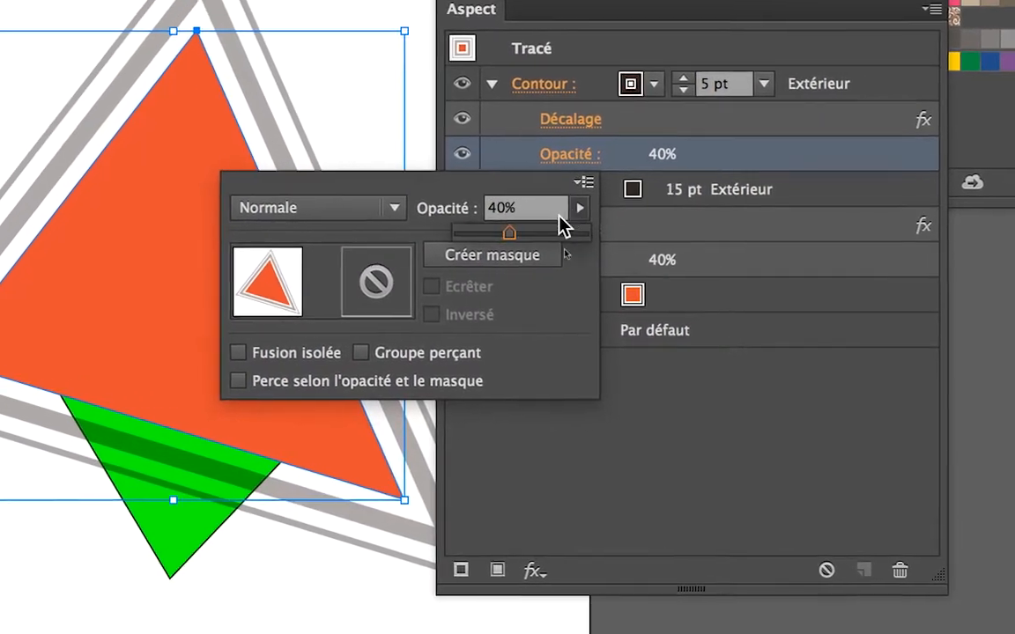
pyautogui.moveTo(503, 243); pyautogui.dragTo(465, 244)
pyautogui.moveTo(533, 227); pyautogui.dragTo(539, 229)
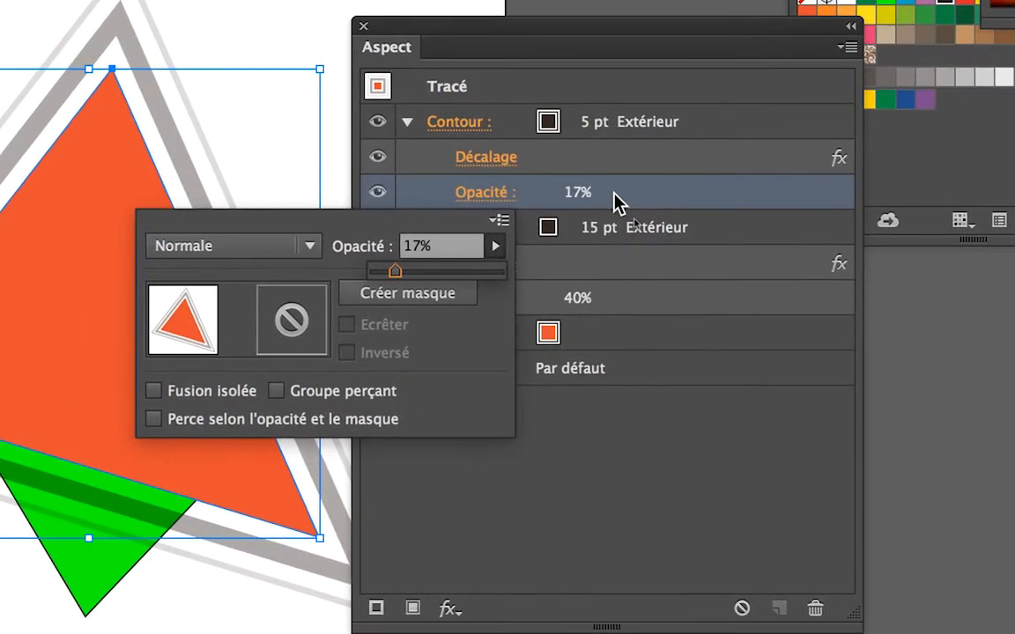
pyautogui.click(753, 141)
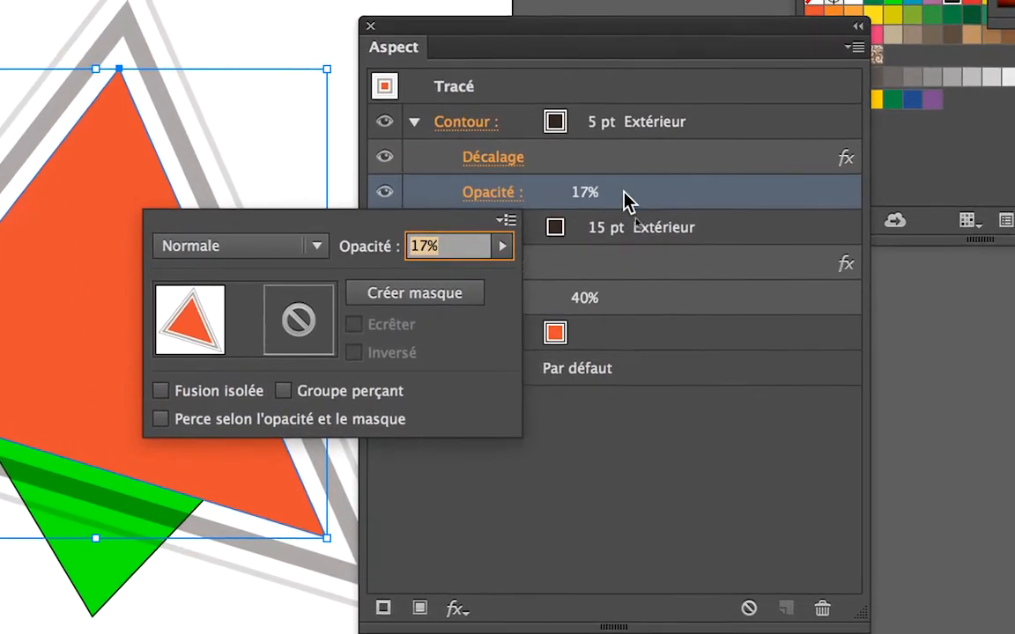
pyautogui.click(639, 190)
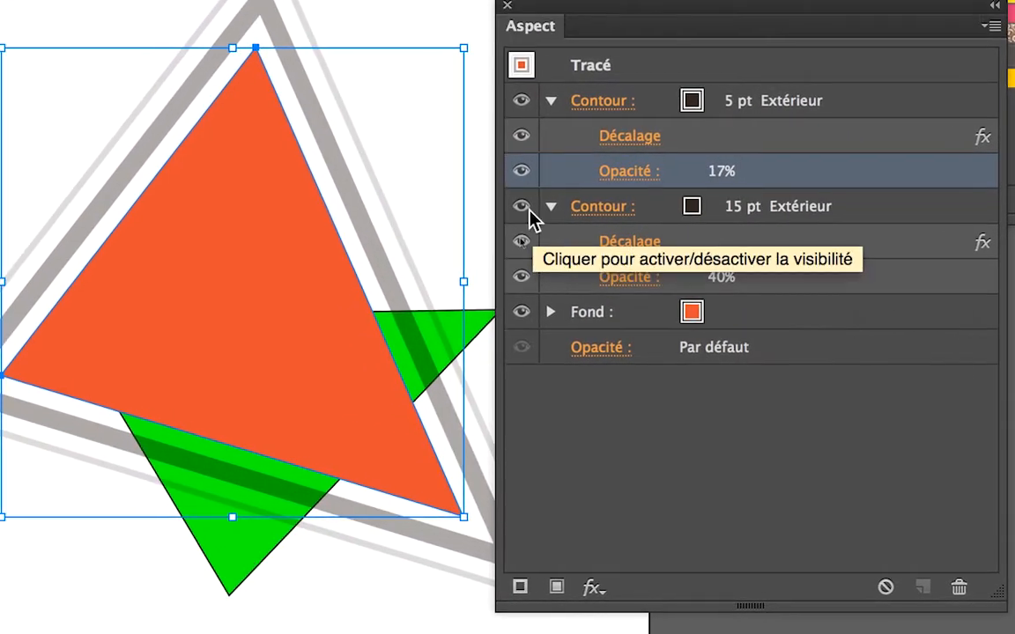
# Step: Recolour the triangle's inner 15 pt stroke with a bright blue swatch
pyautogui.click(461, 167)
pyautogui.click(523, 208)
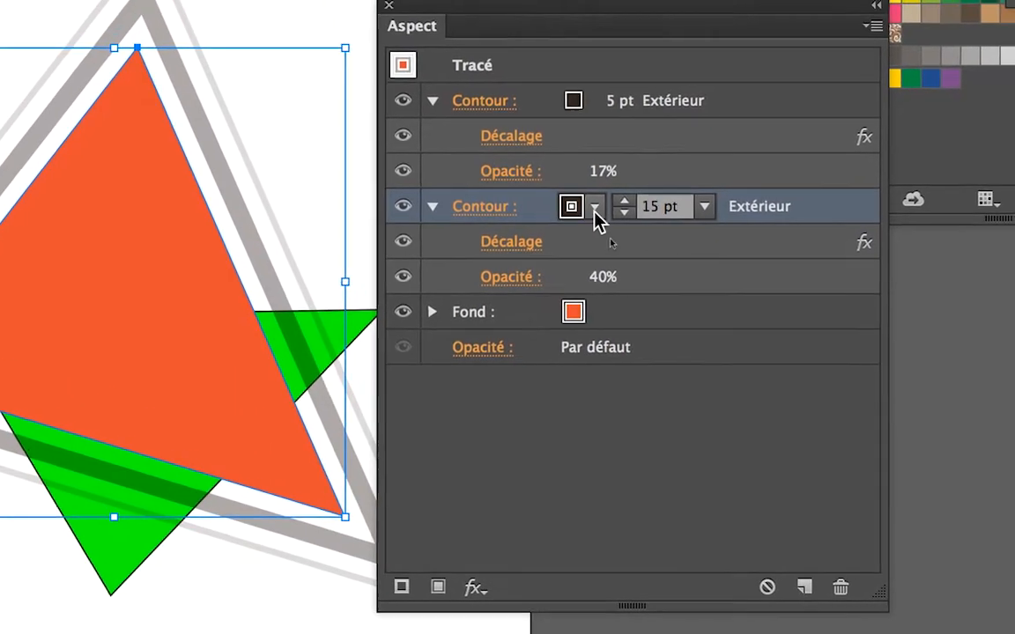
pyautogui.click(606, 197)
pyautogui.click(523, 244)
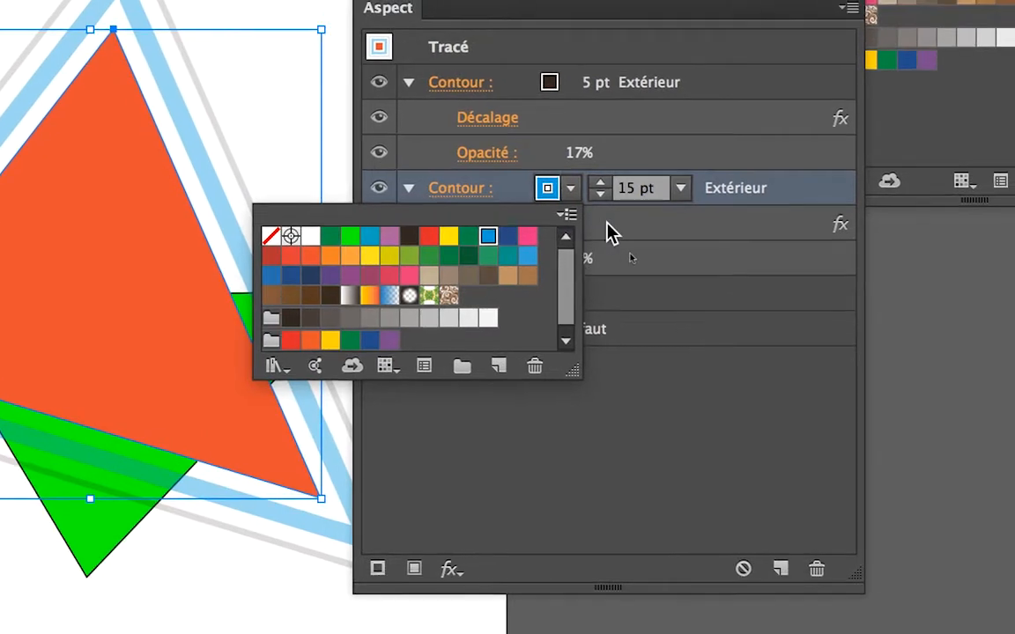
# Step: Set the weight of the triangle's blue stroke to 13 pt
pyautogui.click(673, 184)
pyautogui.click(673, 183)
pyautogui.click(605, 212)
pyautogui.click(605, 213)
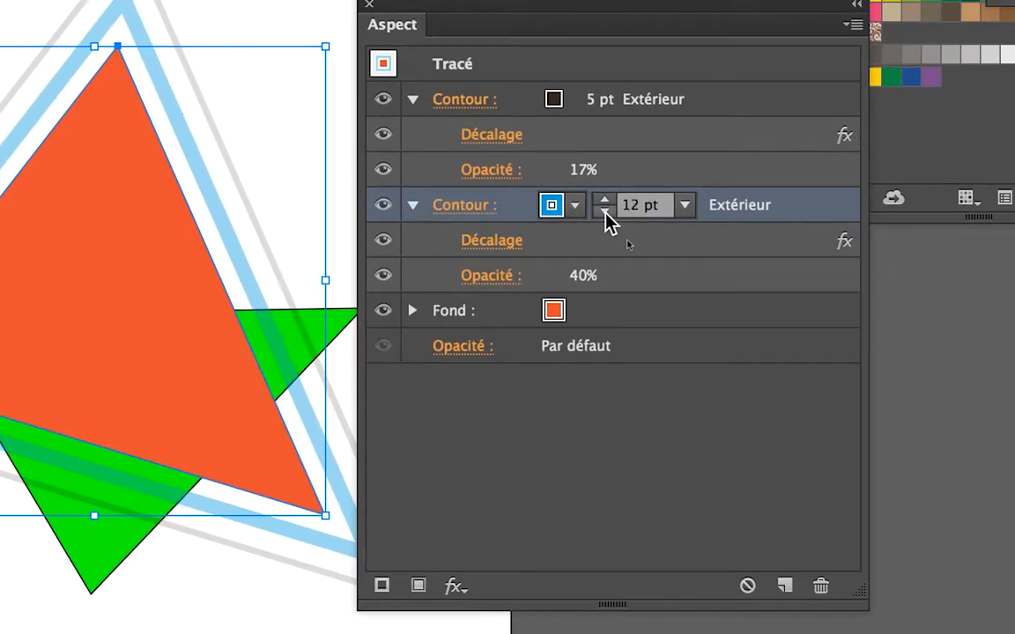
pyautogui.click(605, 212)
pyautogui.click(605, 213)
pyautogui.click(604, 201)
pyautogui.click(604, 208)
# Step: Set the weight of the triangle's blue stroke to 14 pt and its opacity to 52%
pyautogui.click(604, 208)
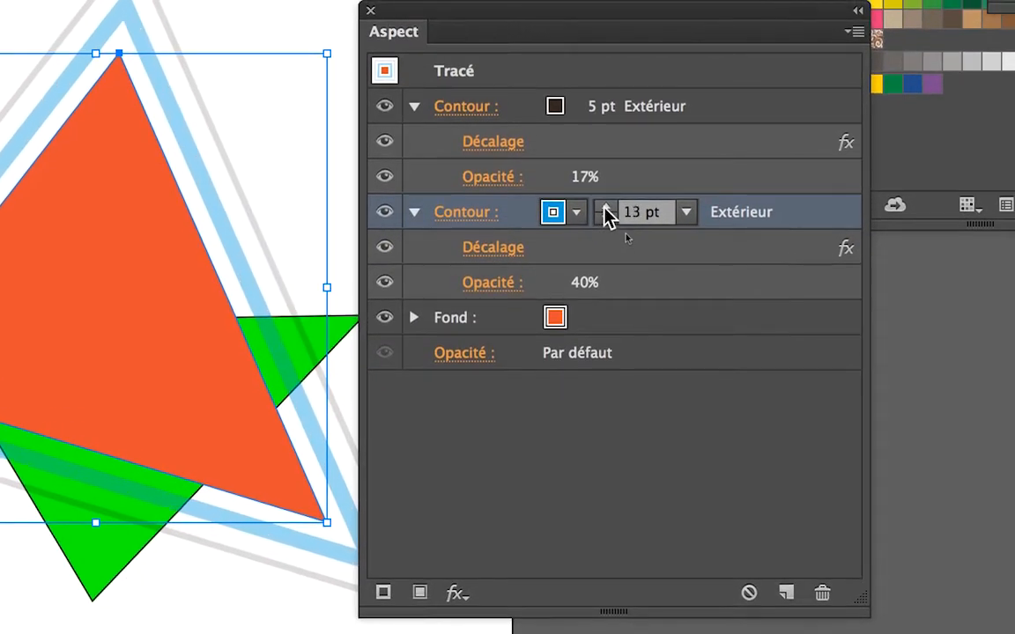
pyautogui.click(604, 208)
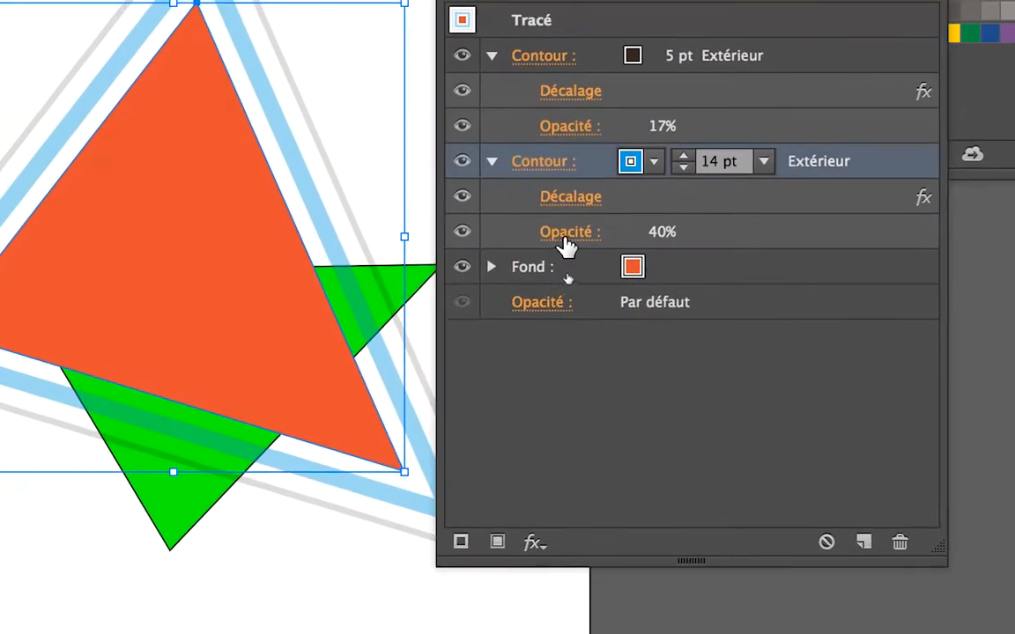
pyautogui.click(566, 243)
pyautogui.click(590, 297)
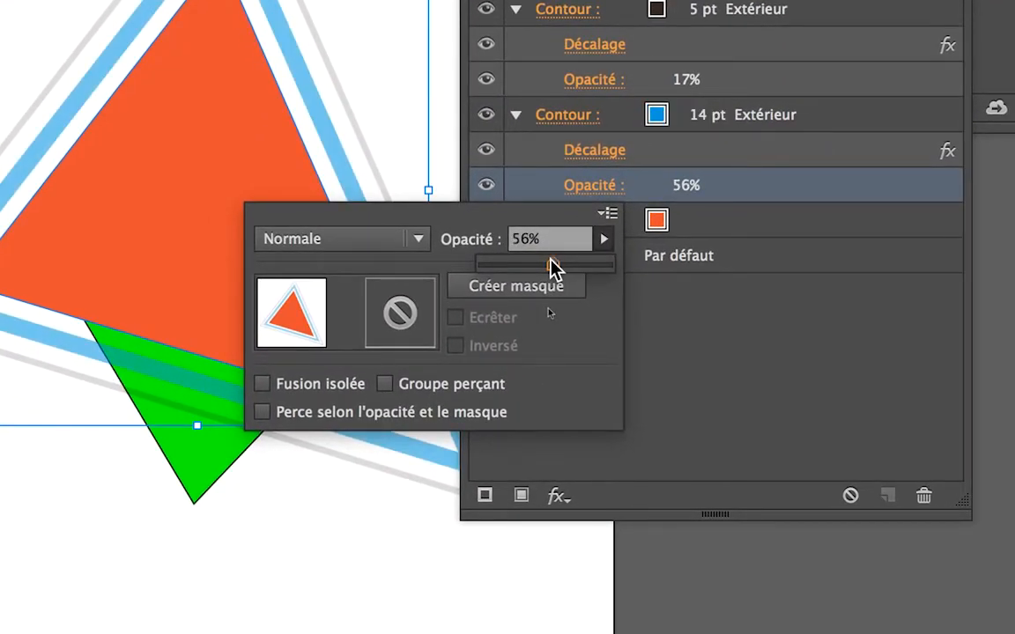
pyautogui.moveTo(549, 259); pyautogui.dragTo(543, 258)
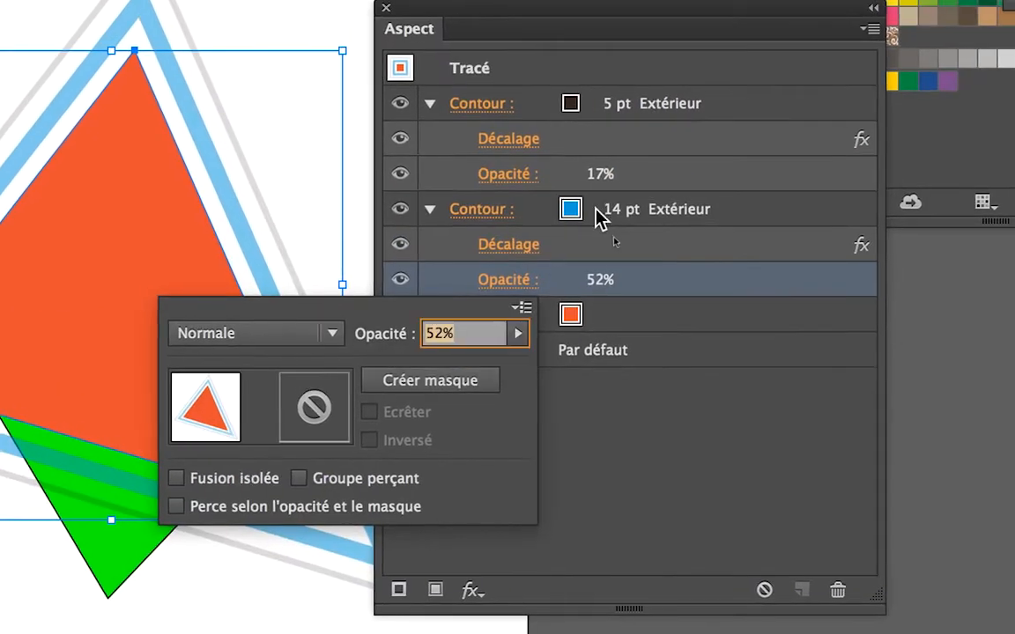
# Step: Try red, orange and blue swatches on the triangle's inner 14 pt stroke, settle on bright pink, and move the Appearance panel clear of the artwork
pyautogui.click(596, 209)
pyautogui.click(595, 209)
pyautogui.click(595, 210)
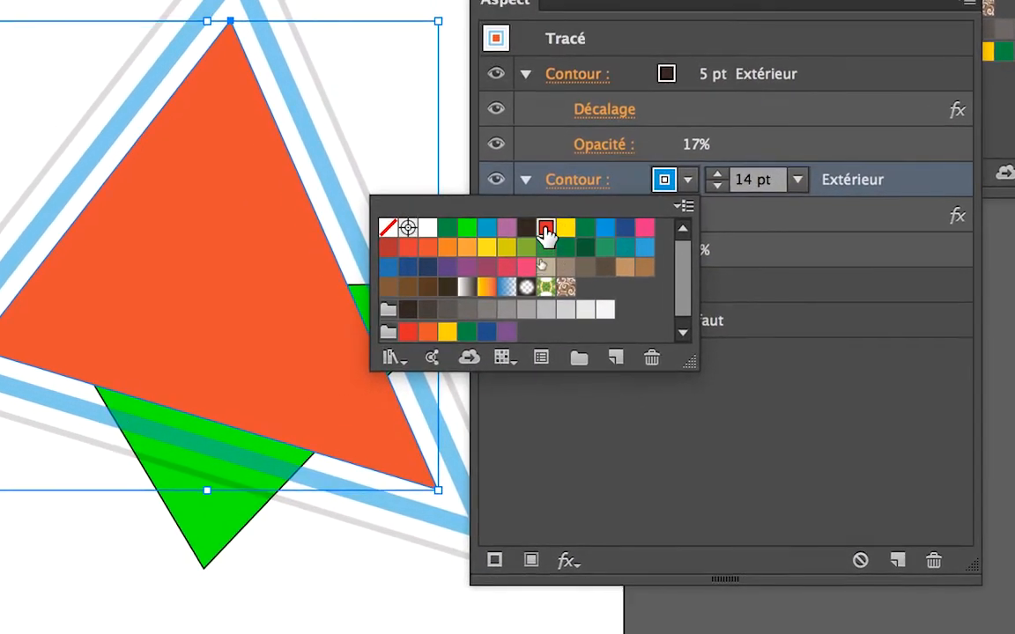
pyautogui.click(545, 229)
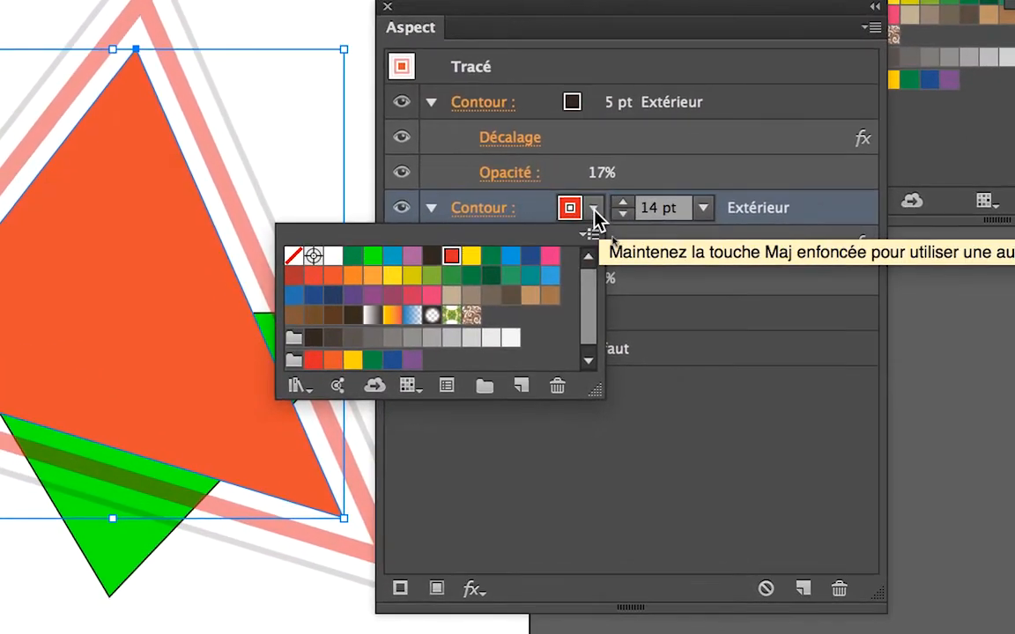
pyautogui.click(594, 216)
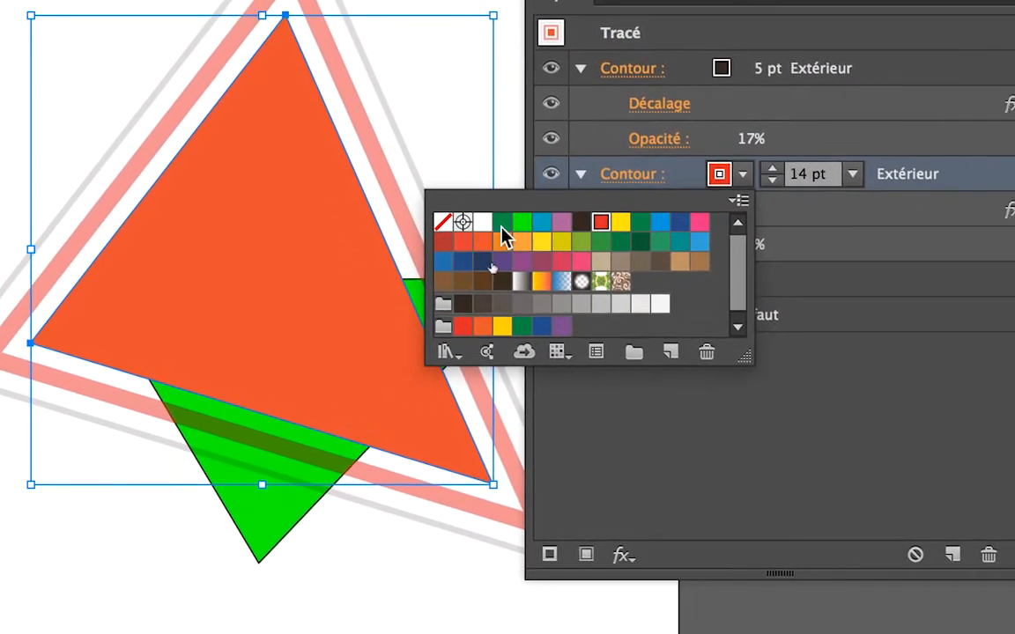
pyautogui.click(501, 237)
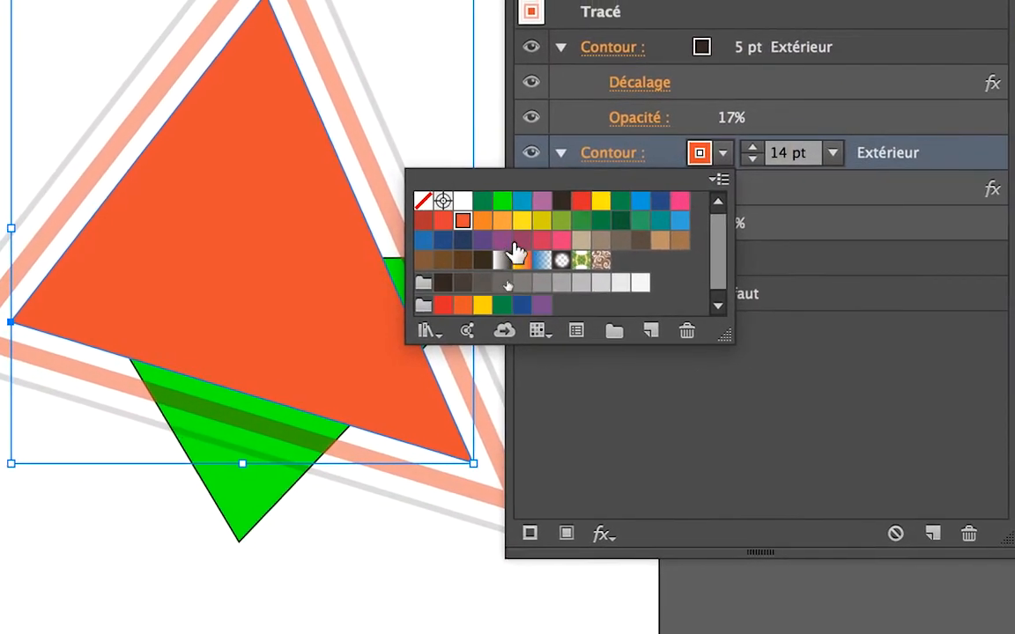
pyautogui.click(547, 228)
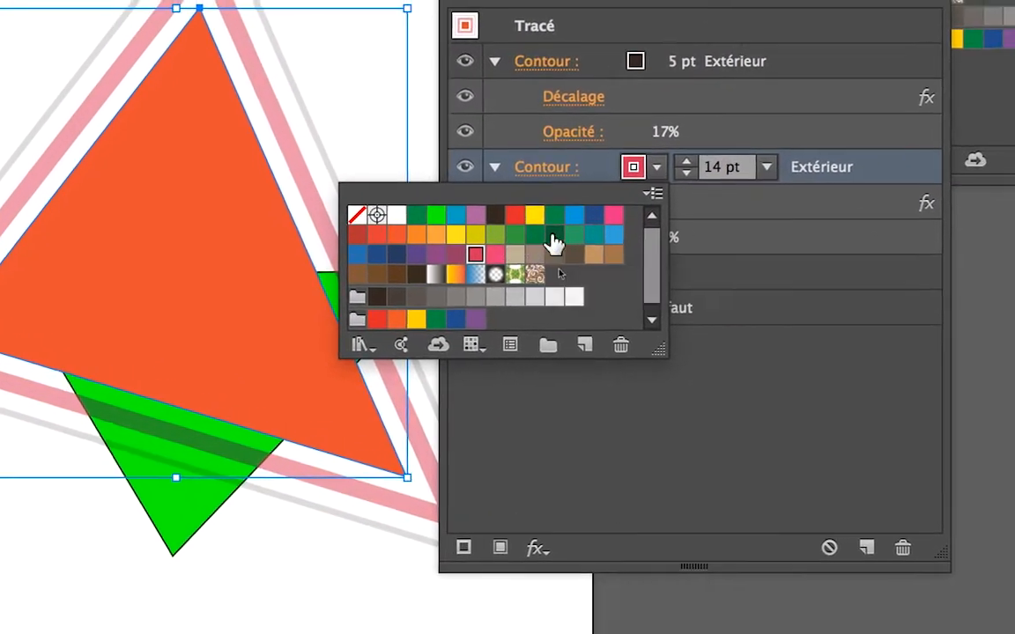
pyautogui.click(616, 206)
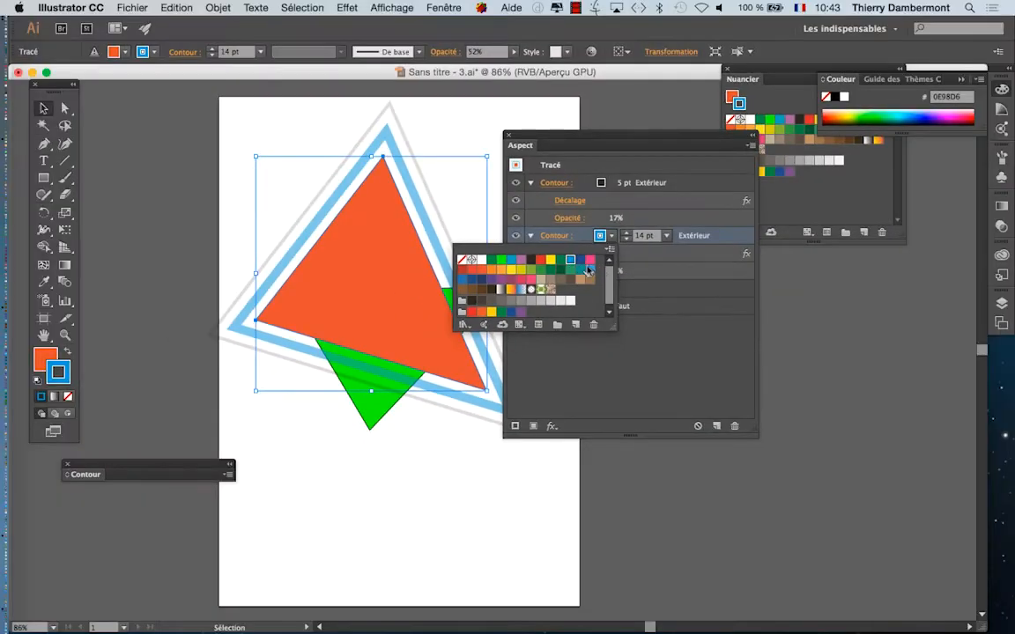
pyautogui.click(590, 259)
pyautogui.click(676, 373)
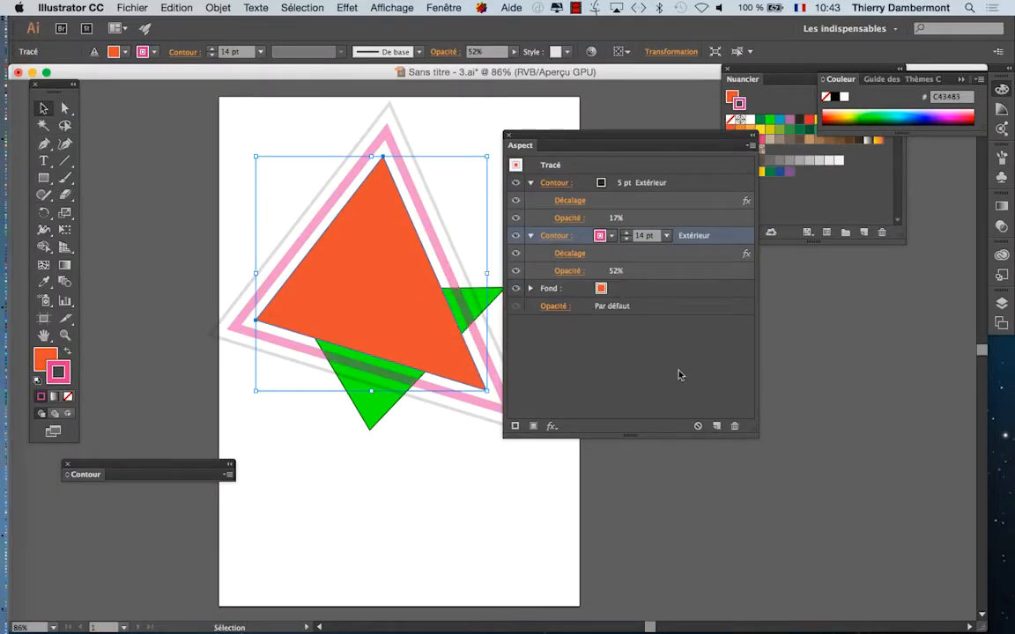
pyautogui.moveTo(546, 141); pyautogui.dragTo(611, 143)
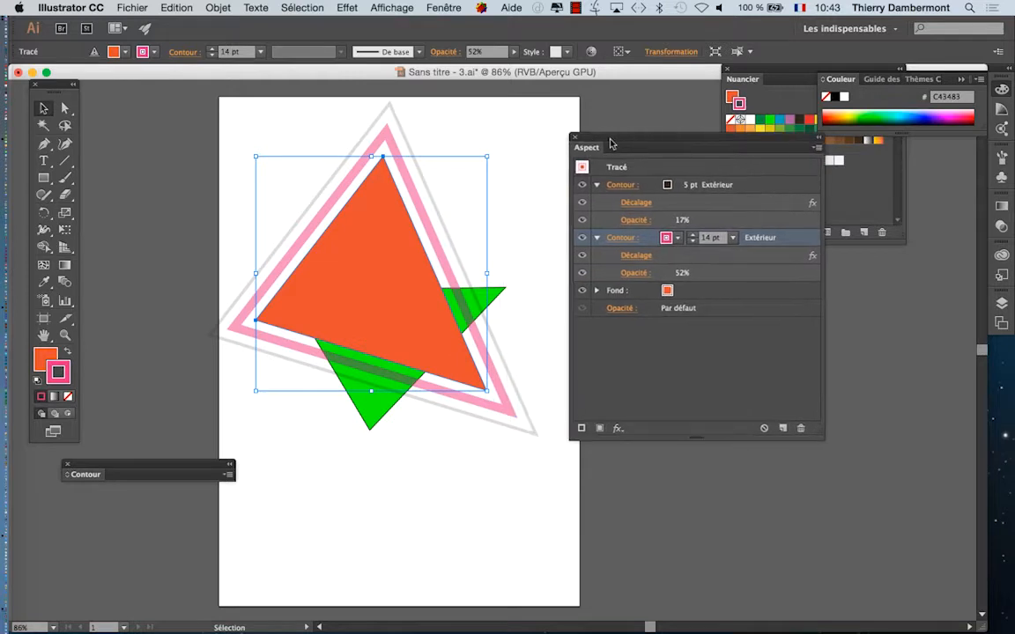
# Step: Start saving the document under a new name, entering Sans titre - 3 - 02.ai as the file name
pyautogui.click(131, 7)
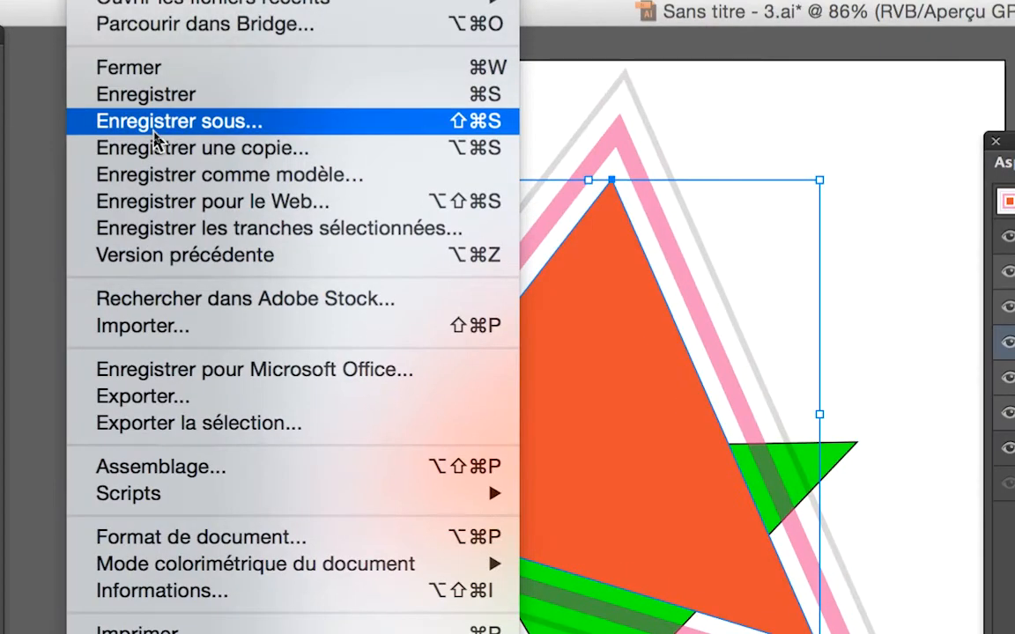
pyautogui.click(154, 124)
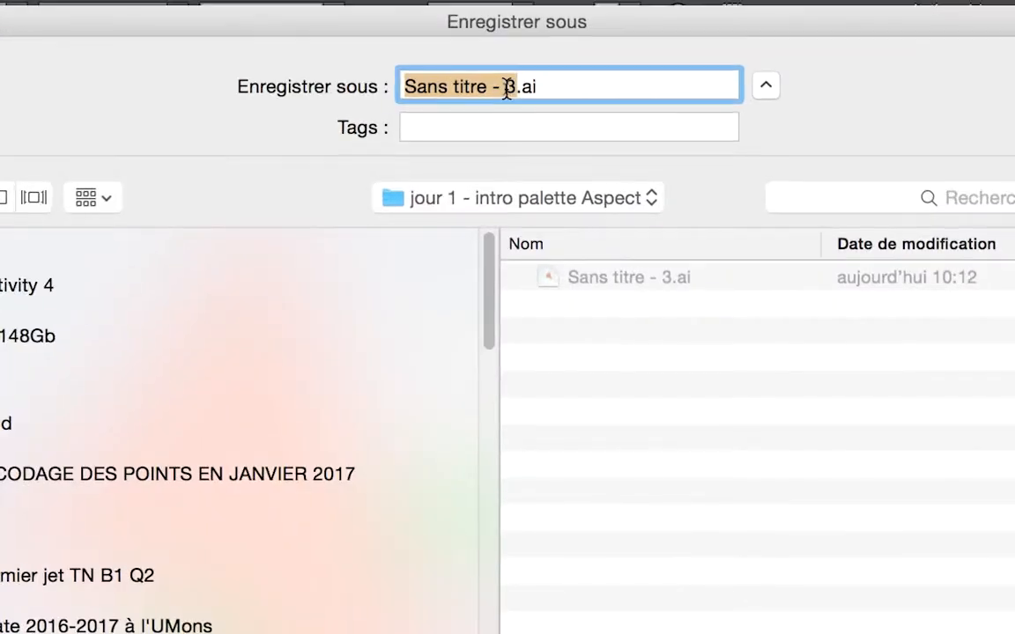
pyautogui.click(509, 89)
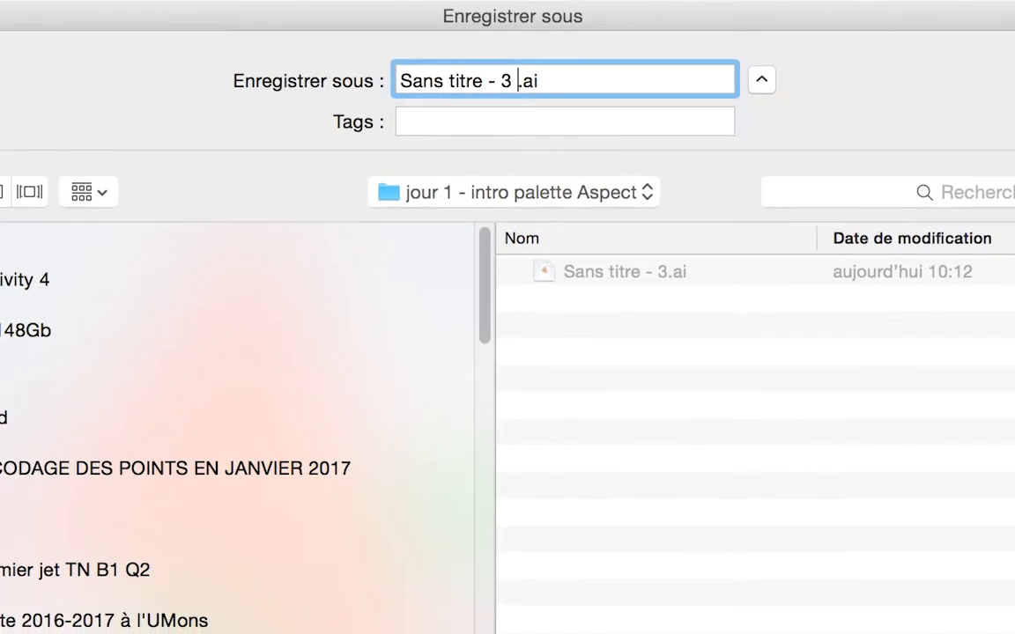
pyautogui.write('- 01')
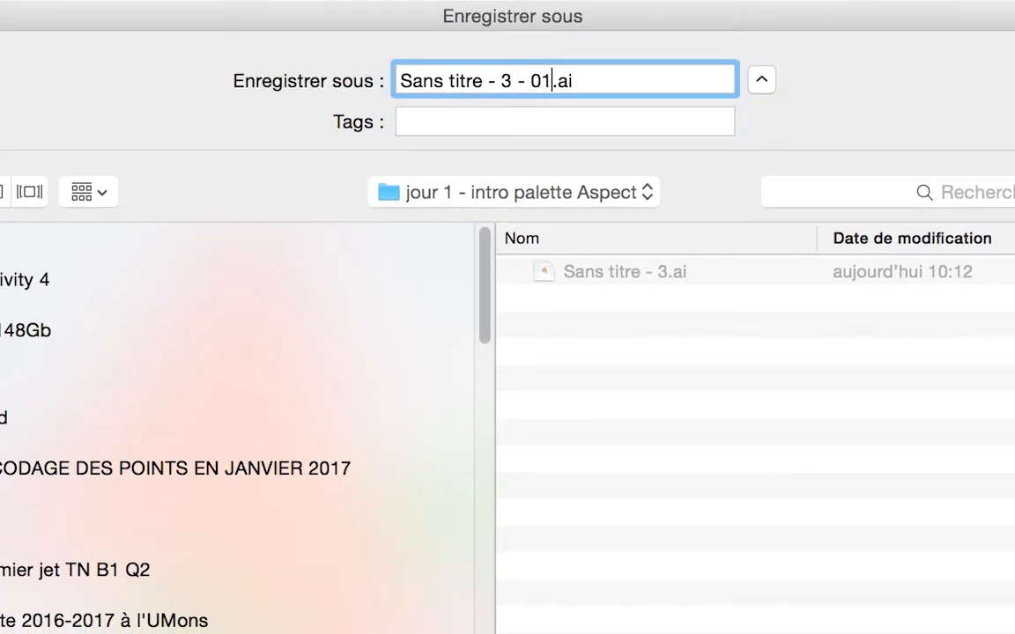
pyautogui.press('BackSpace')
pyautogui.write('2')
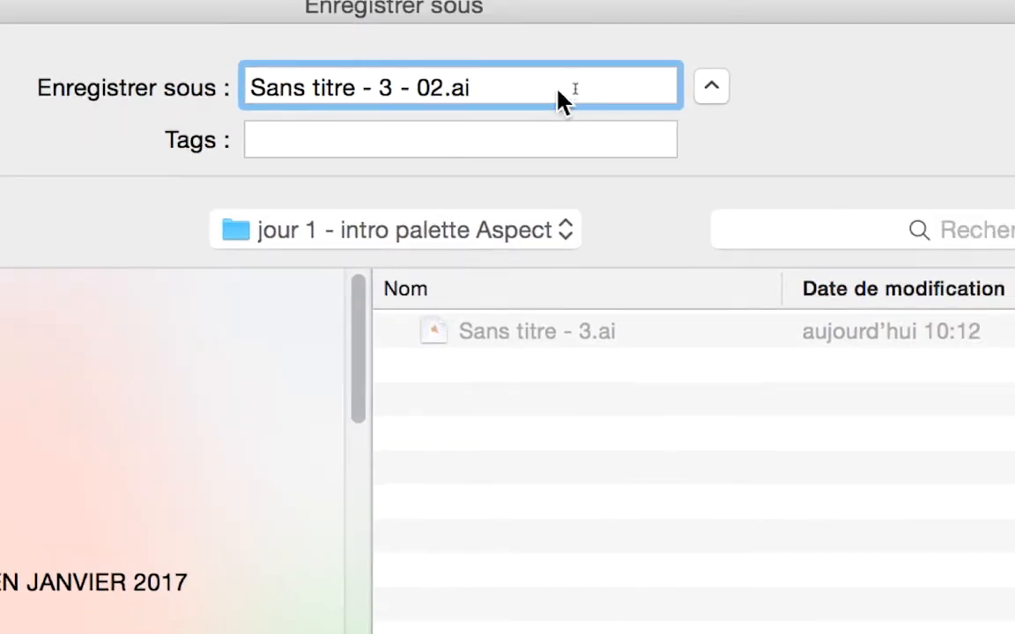
pyautogui.moveTo(522, 91); pyautogui.dragTo(473, 91)
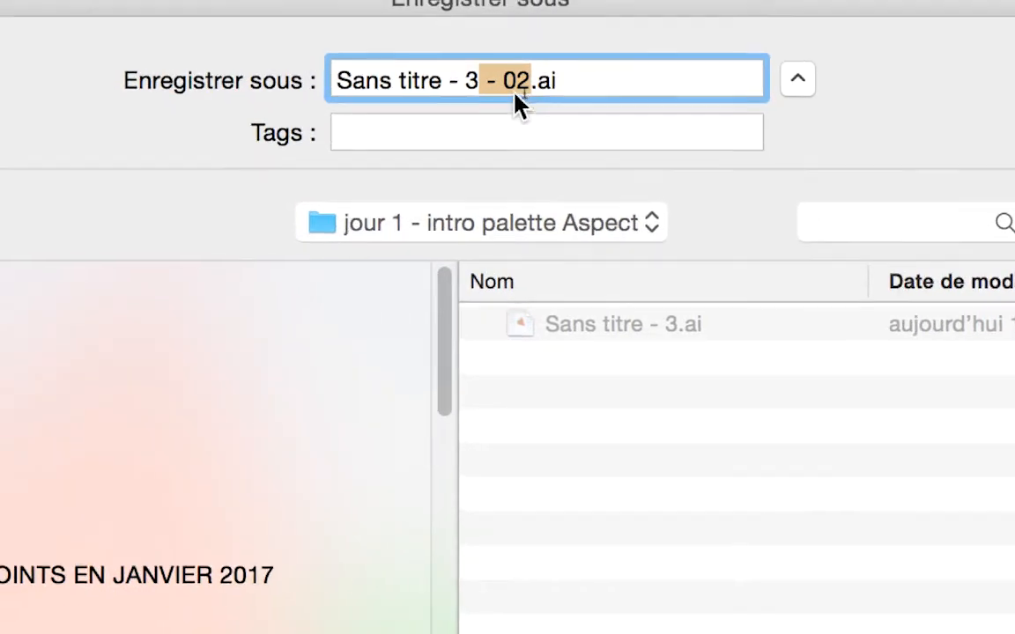
pyautogui.click(526, 86)
pyautogui.moveTo(527, 86); pyautogui.dragTo(363, 90)
pyautogui.click(500, 90)
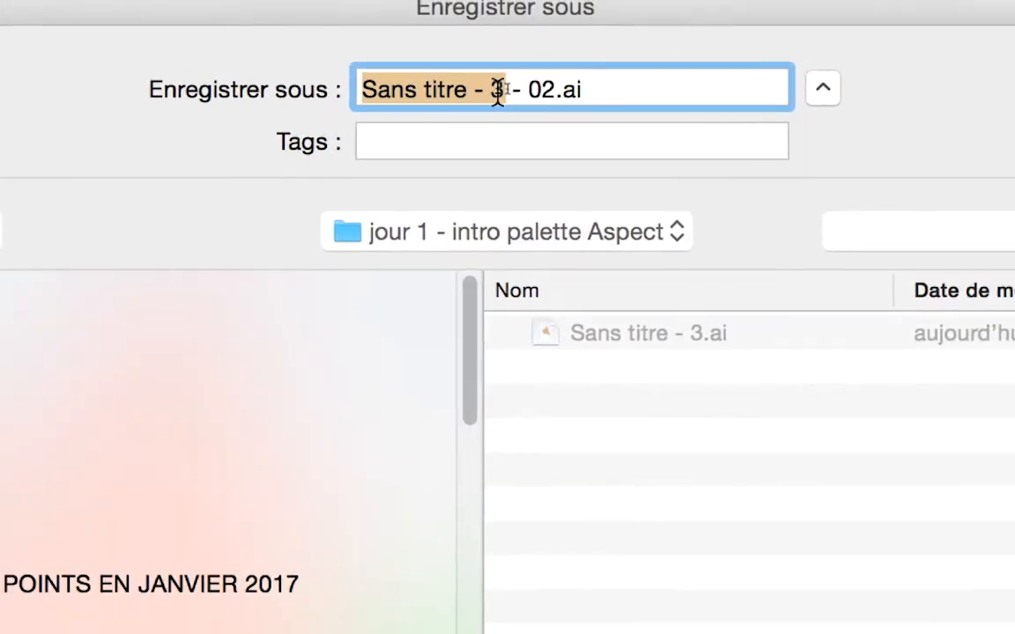
pyautogui.click(501, 91)
pyautogui.moveTo(501, 91); pyautogui.dragTo(556, 91)
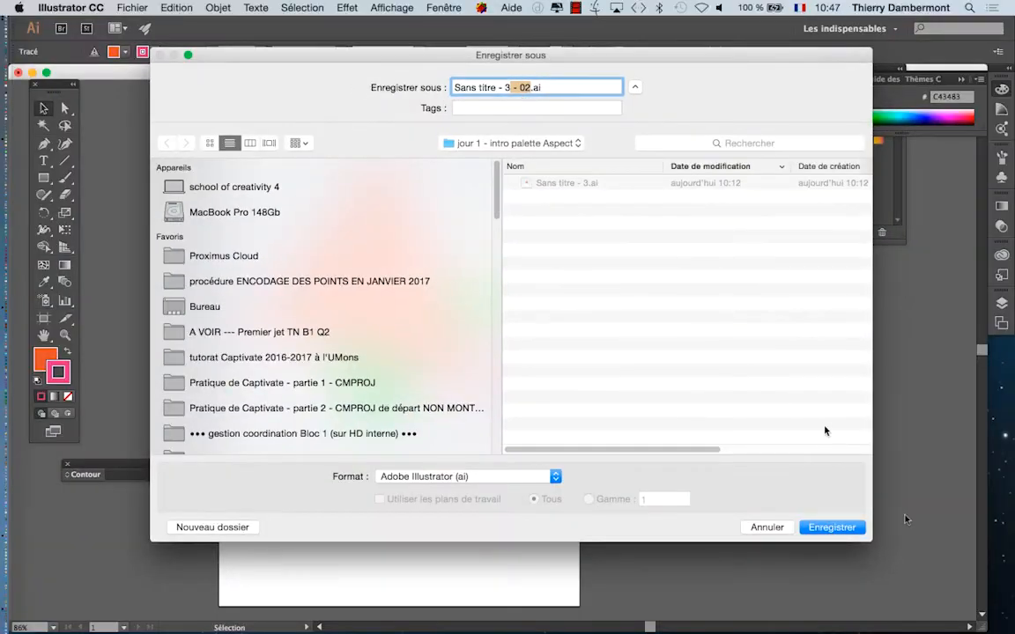
# Step: Save the renamed document in Adobe Illustrator format, accepting the Illustrator CC options
pyautogui.click(831, 527)
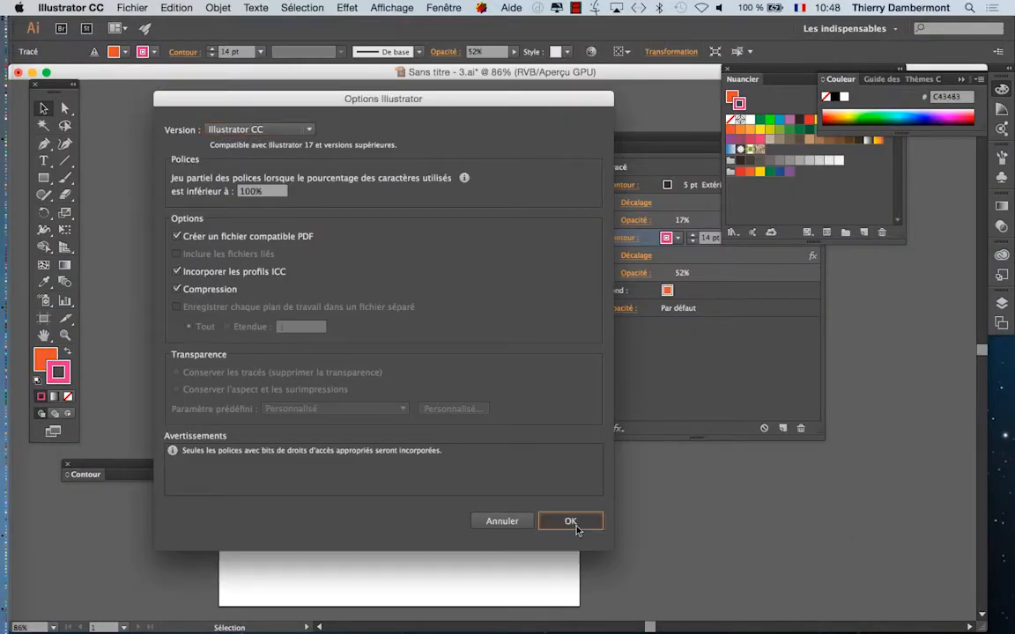
pyautogui.click(573, 519)
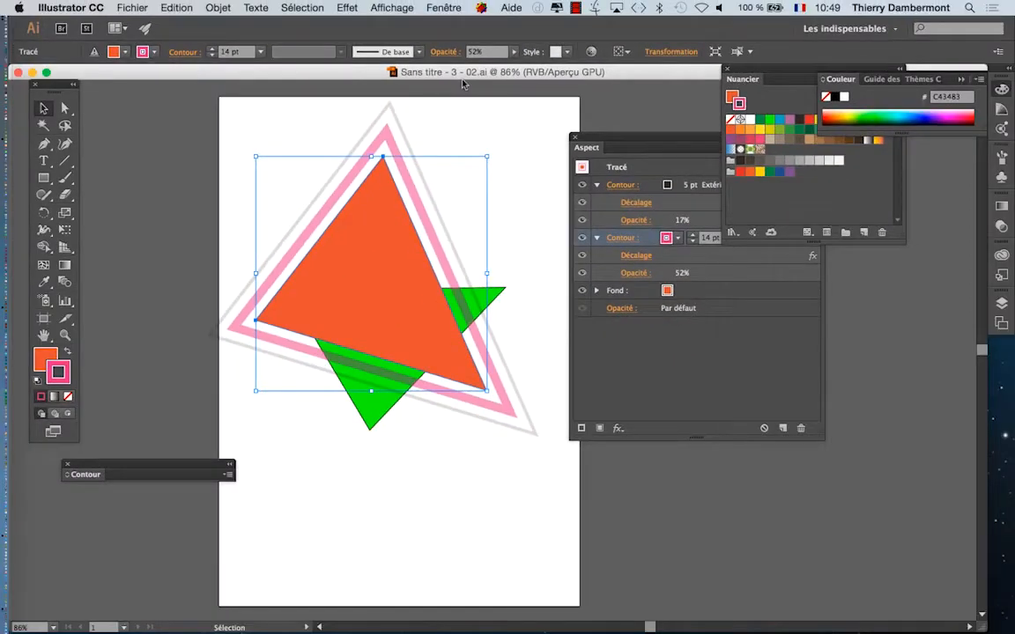
# Step: Move the Appearance panel out of the way and place the orange triangle beside the artboard, on the pasteboard
pyautogui.moveTo(611, 145); pyautogui.dragTo(352, 521)
pyautogui.moveTo(357, 247); pyautogui.dragTo(756, 347)
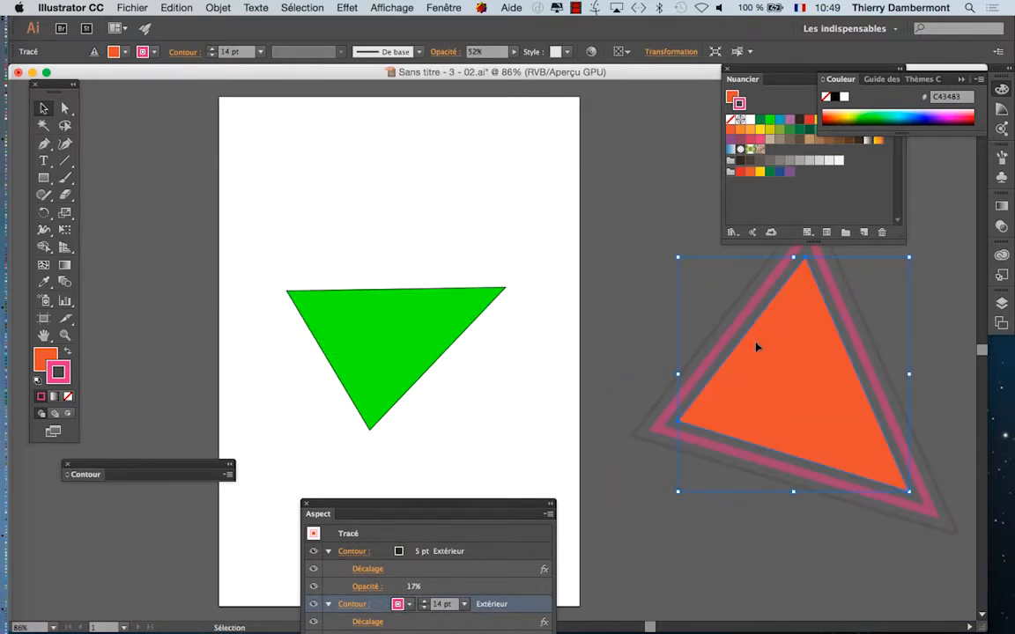
# Step: Examine the full extent of the pasteboard around the artboard and the orange triangle parked on it
pyautogui.scroll(-2, 607, 332)
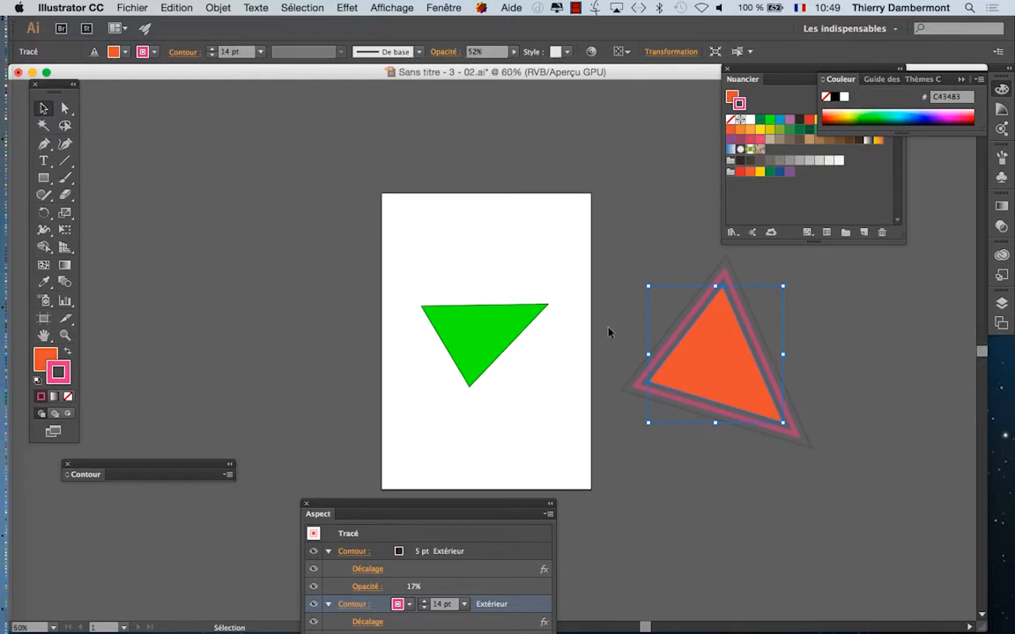
pyautogui.scroll(-6, 608, 332)
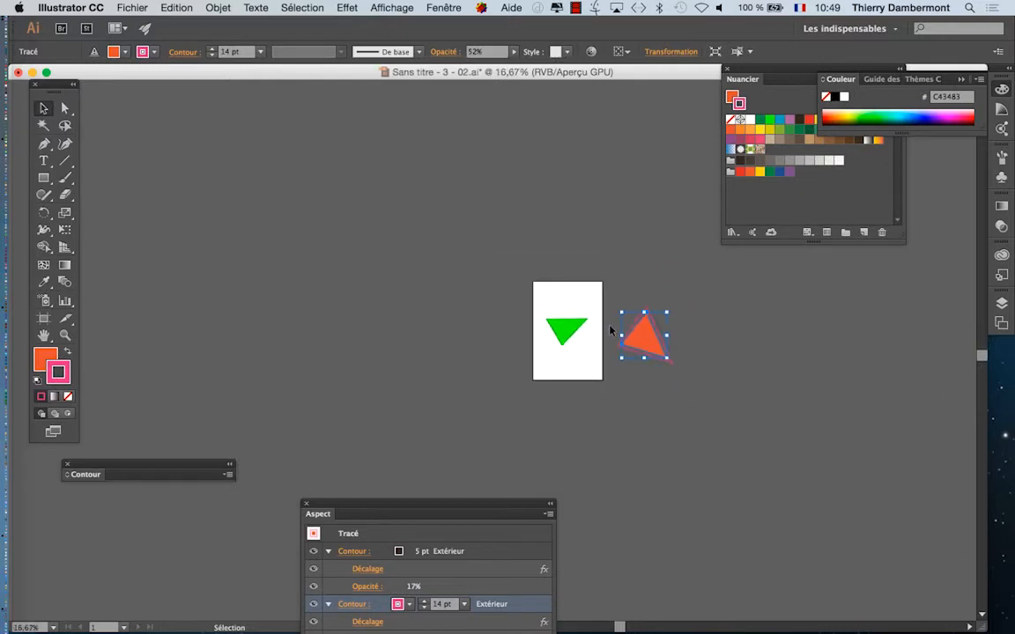
pyautogui.scroll(-3, 610, 332)
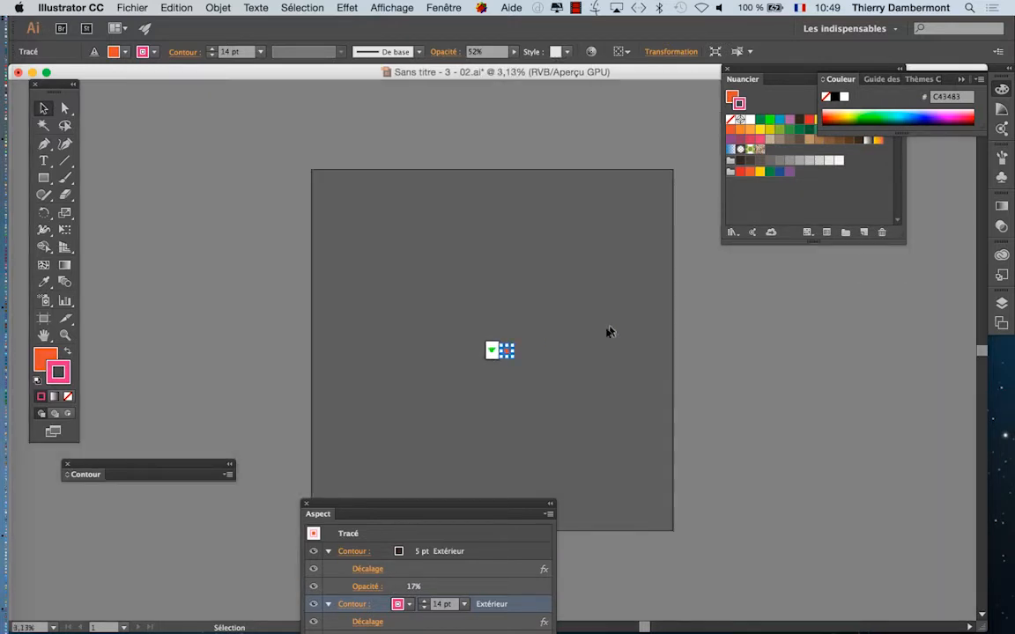
pyautogui.moveTo(429, 503); pyautogui.dragTo(823, 383)
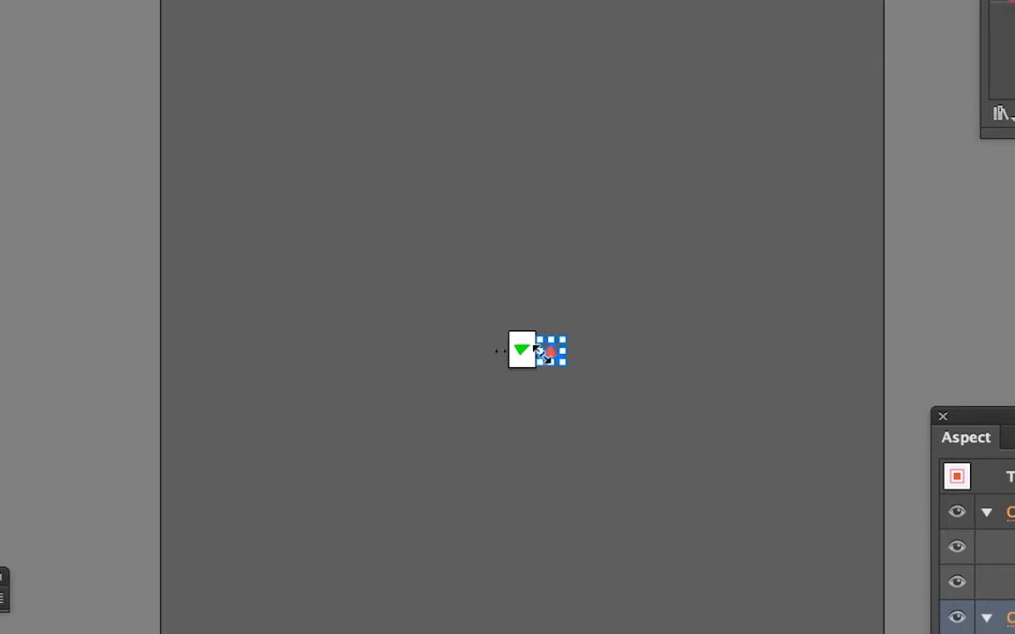
pyautogui.scroll(6, 530, 366)
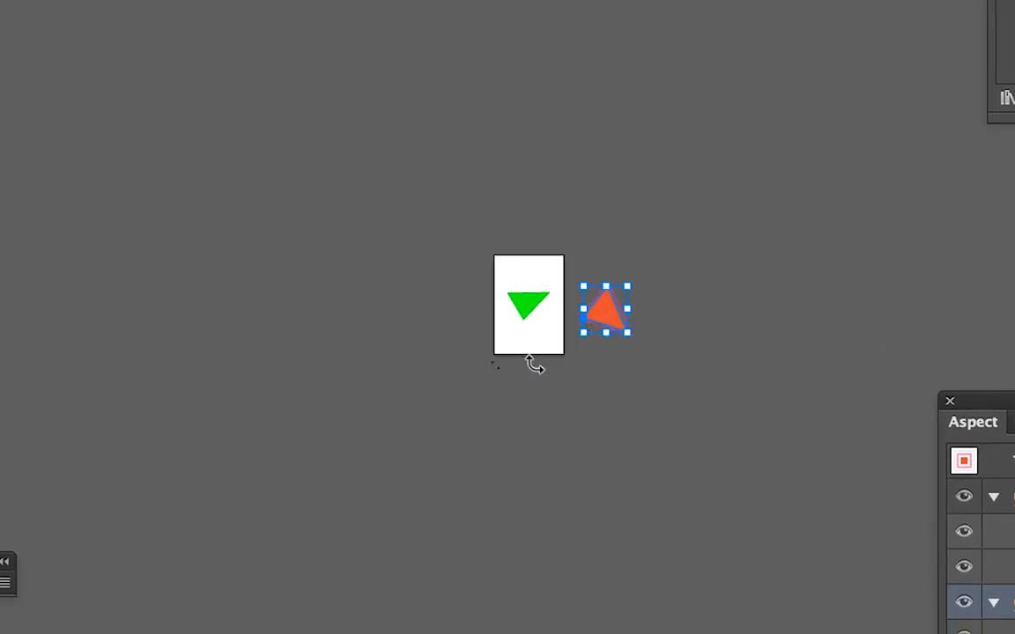
pyautogui.scroll(1, 589, 254)
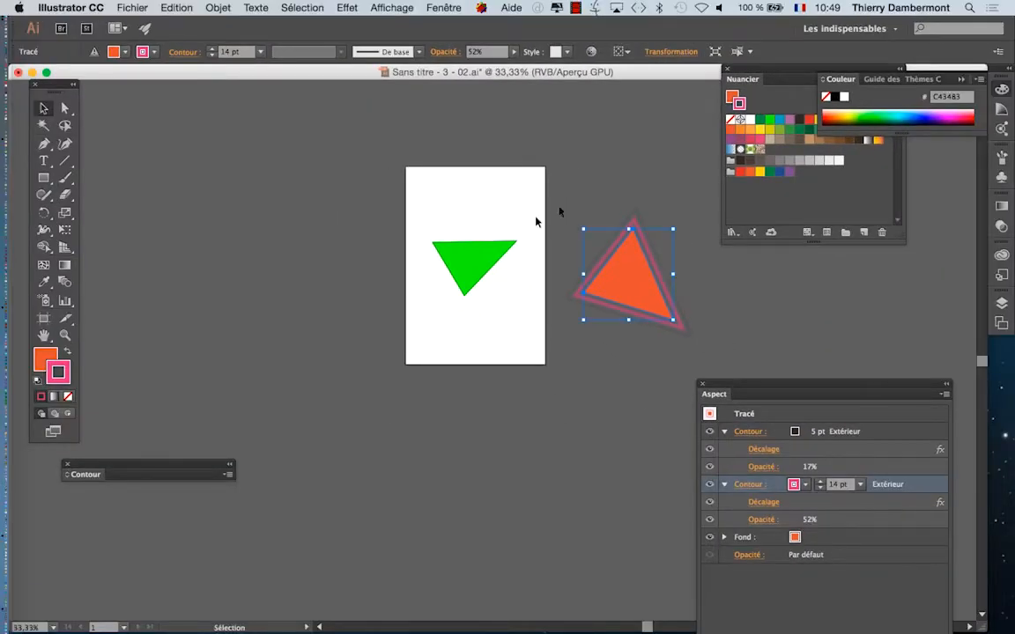
pyautogui.click(584, 193)
pyautogui.click(614, 293)
pyautogui.scroll(3, 608, 291)
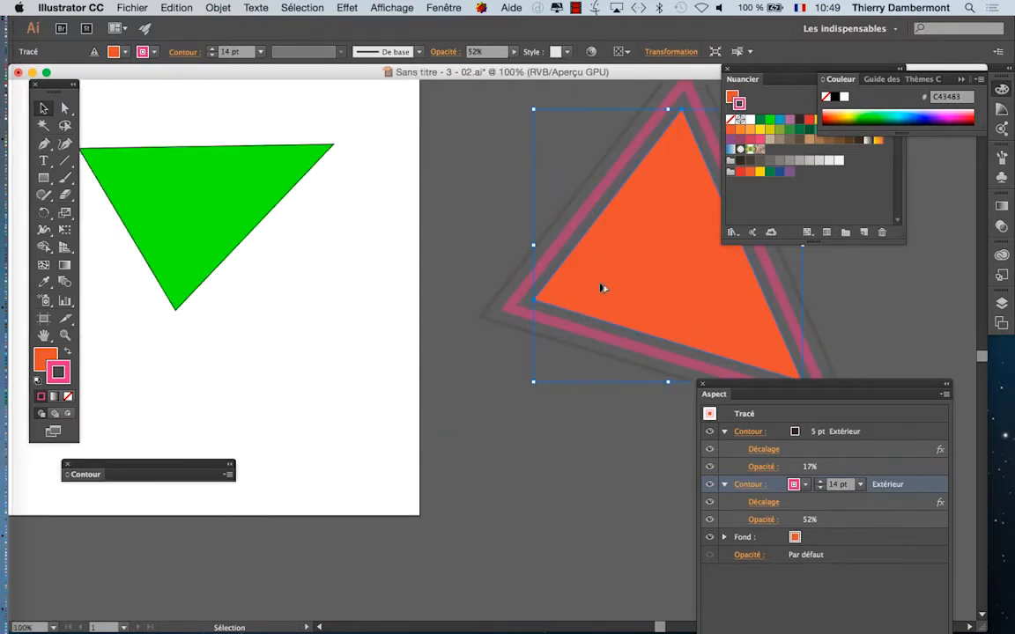
# Step: Shift the orange triangle slightly closer to the artboard while keeping it on the pasteboard
pyautogui.scroll(-1, 600, 287)
pyautogui.moveTo(385, 281); pyautogui.dragTo(391, 331)
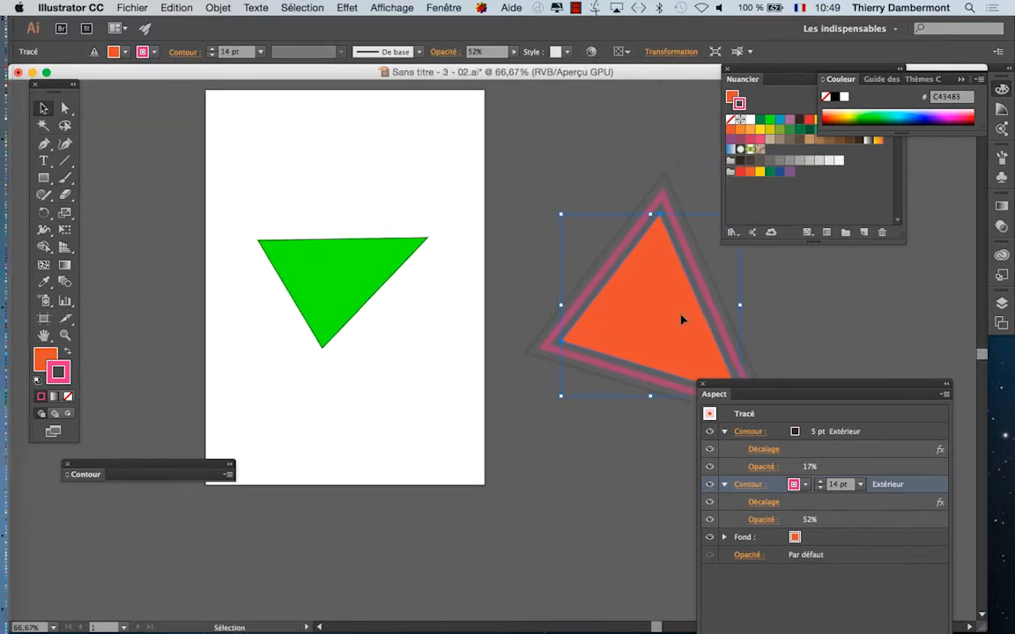
pyautogui.moveTo(628, 324); pyautogui.dragTo(590, 306)
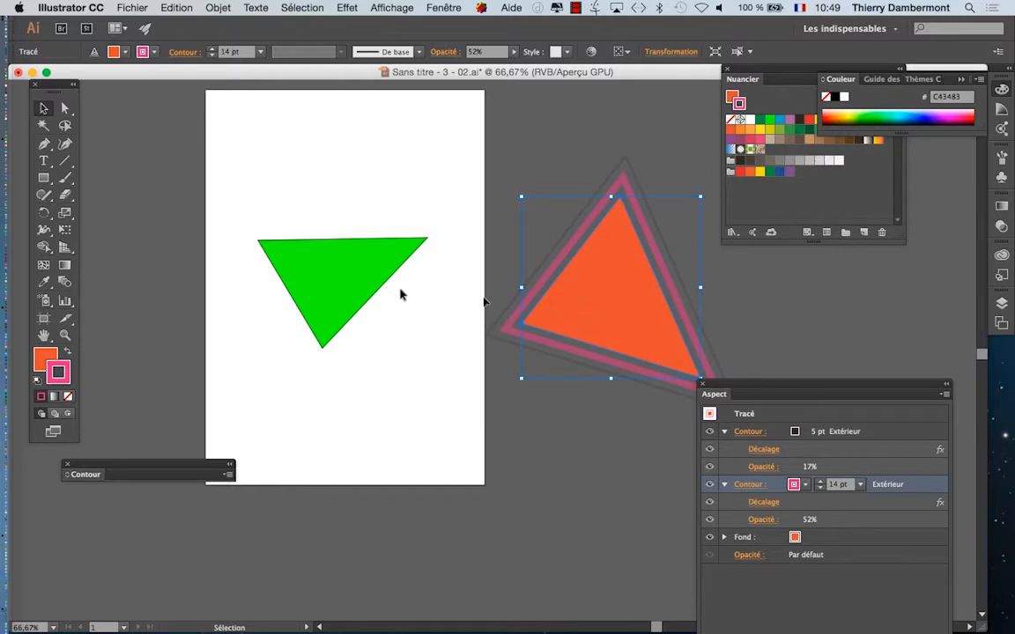
# Step: Select the green triangle, place the Appearance panel beside it, and raise its stroke weight to 2 pt
pyautogui.click(317, 298)
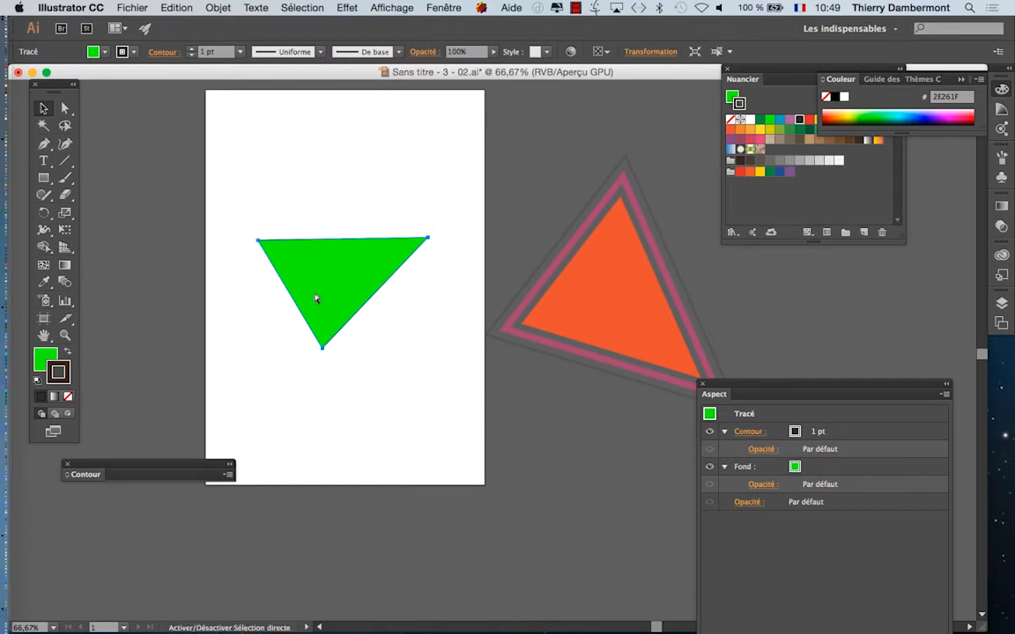
pyautogui.scroll(2, 329, 297)
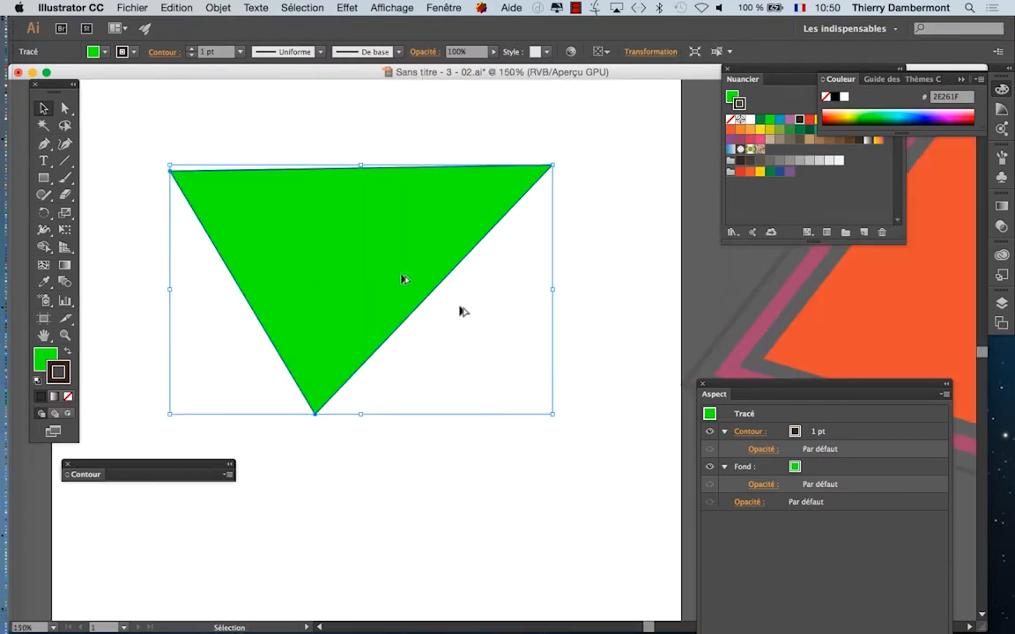
pyautogui.moveTo(722, 386); pyautogui.dragTo(618, 154)
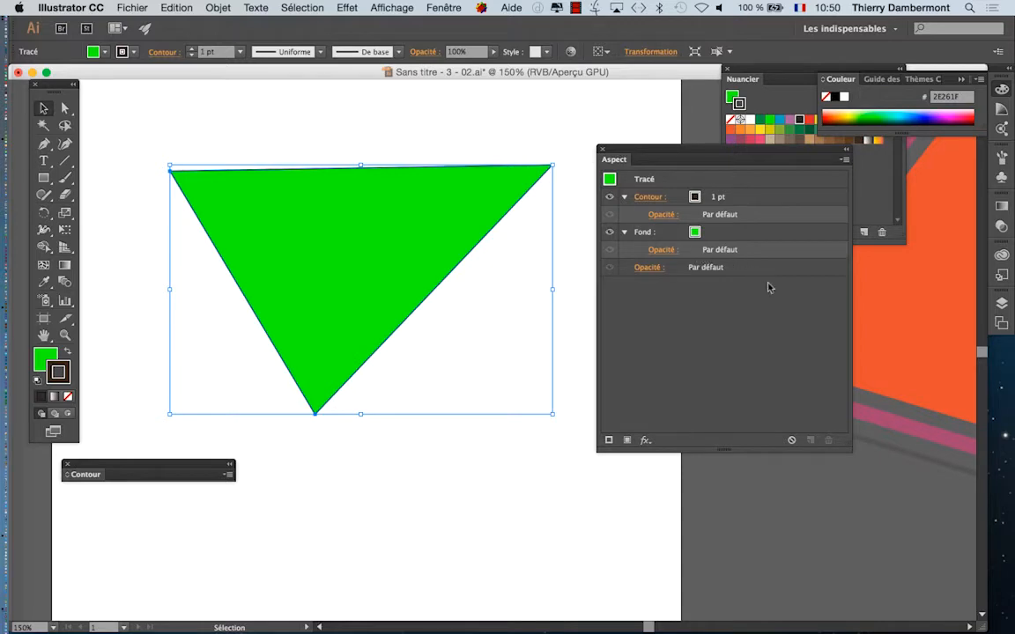
pyautogui.press('alt+super')
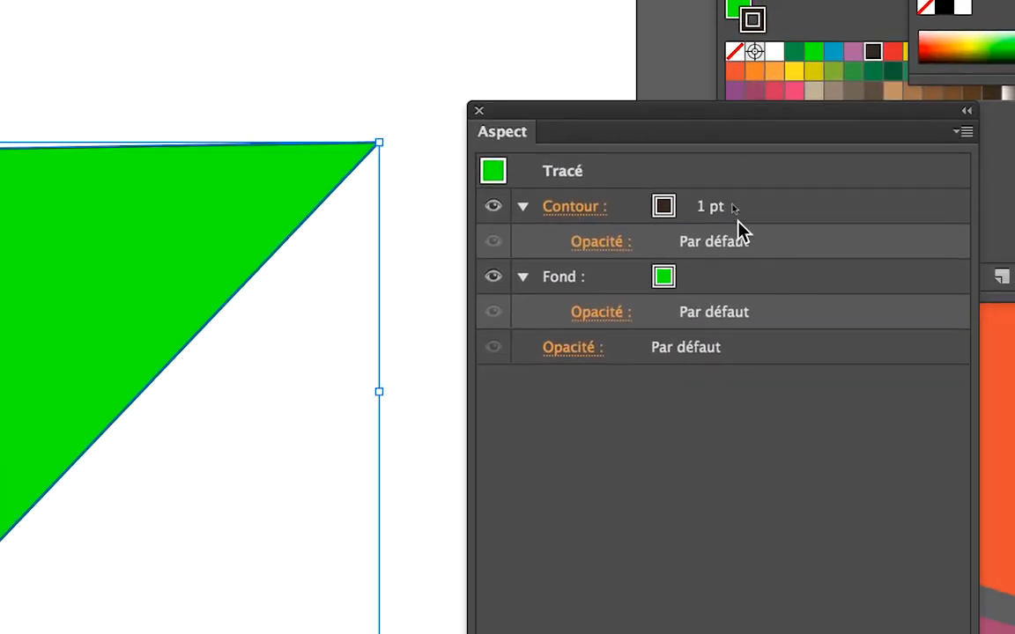
pyautogui.click(721, 207)
pyautogui.click(712, 200)
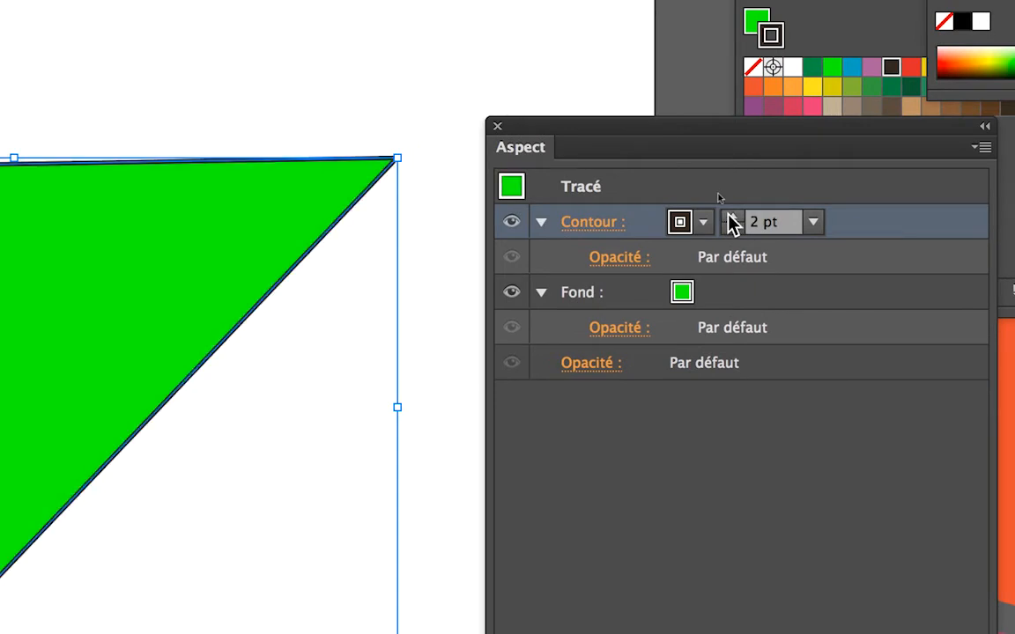
# Step: Raise the green triangle's stroke weight to 14 pt
pyautogui.click(711, 200)
pyautogui.click(712, 200)
pyautogui.click(712, 200)
pyautogui.click(728, 217)
pyautogui.click(728, 217)
pyautogui.click(729, 217)
pyautogui.click(728, 217)
pyautogui.click(728, 216)
pyautogui.click(728, 217)
pyautogui.click(728, 217)
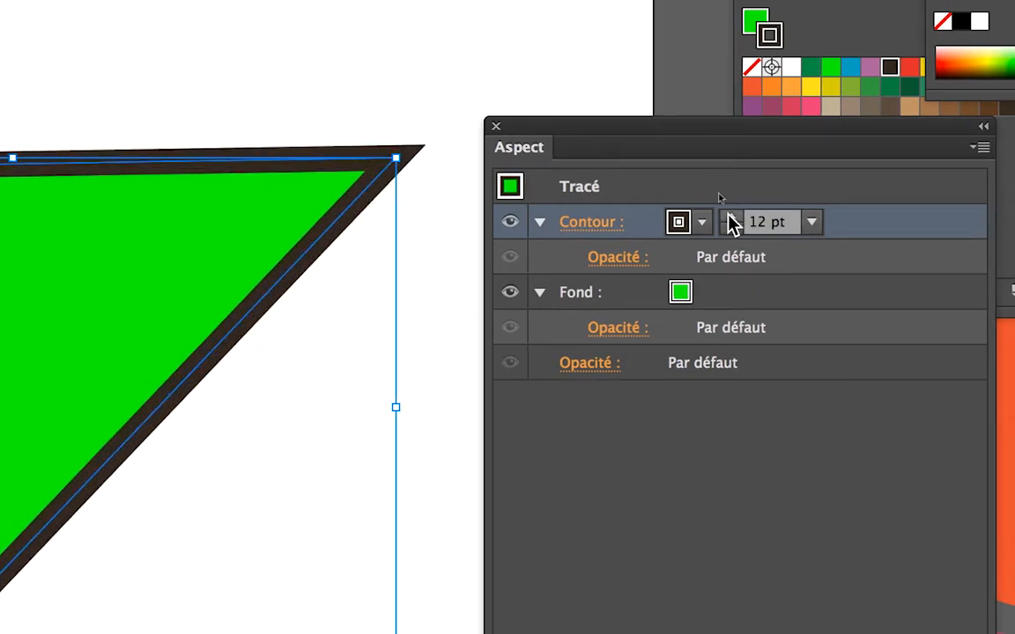
pyautogui.click(728, 217)
pyautogui.click(728, 217)
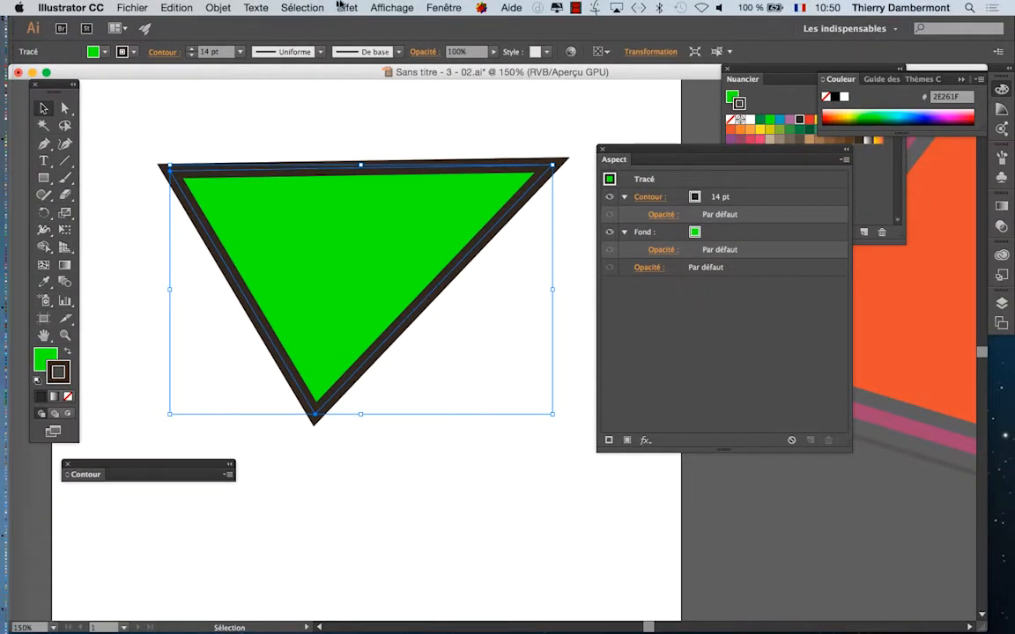
# Step: Apply an Offset Path effect of 15 mm with mitred joins to the whole green triangle, with the preview enabled
pyautogui.click(347, 7)
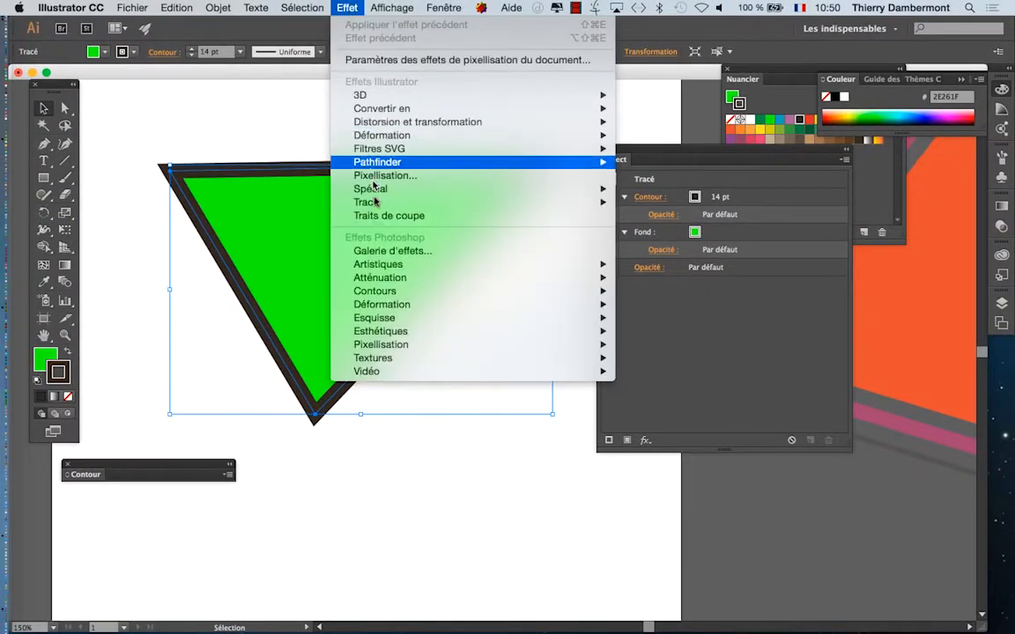
pyautogui.moveTo(341, 202)
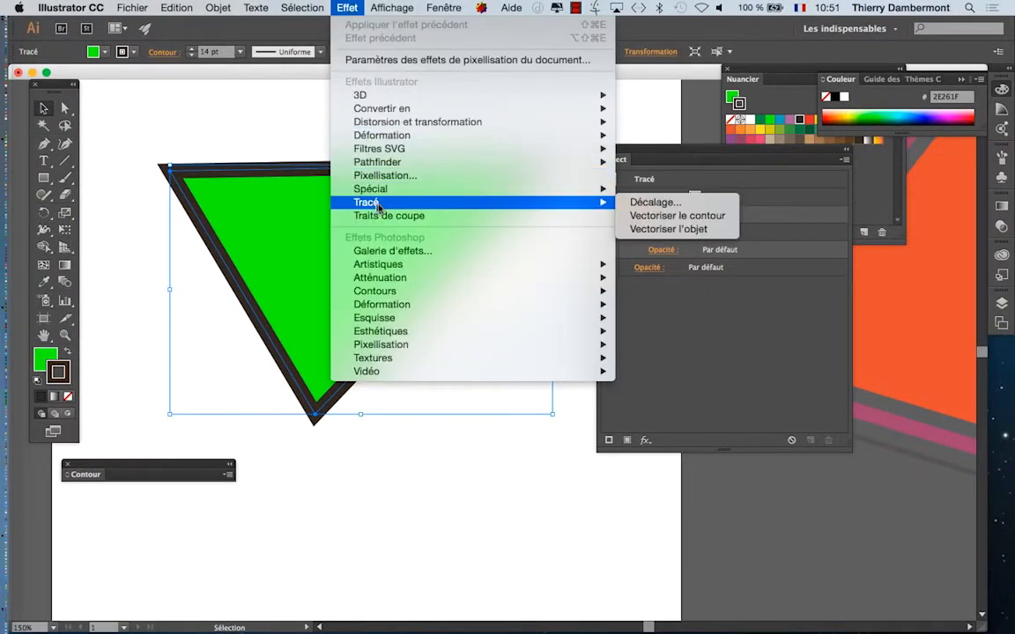
pyautogui.click(686, 203)
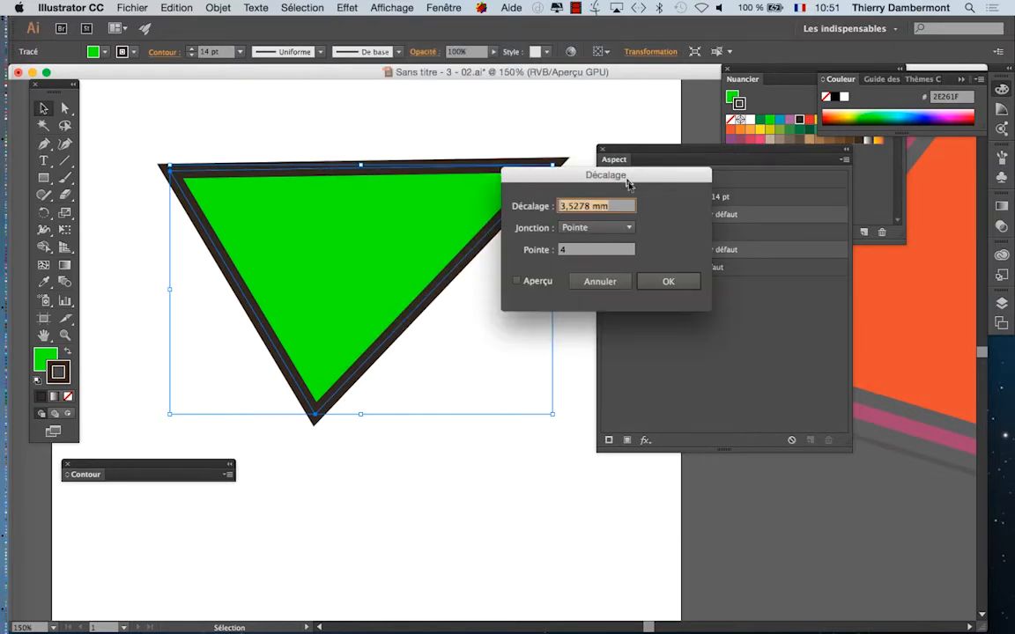
pyautogui.moveTo(625, 170); pyautogui.dragTo(637, 256)
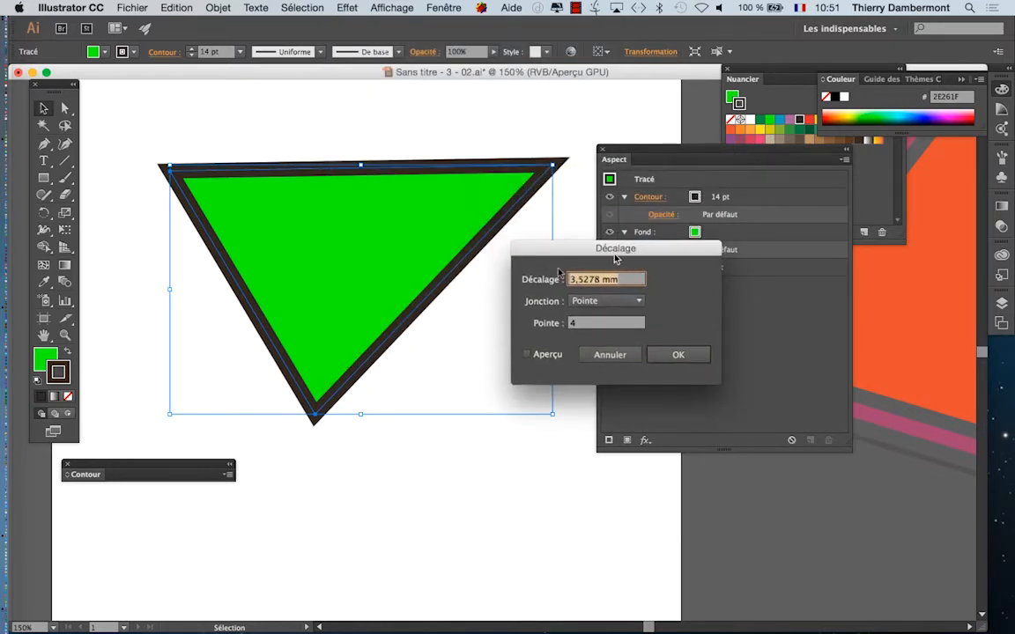
pyautogui.click(542, 355)
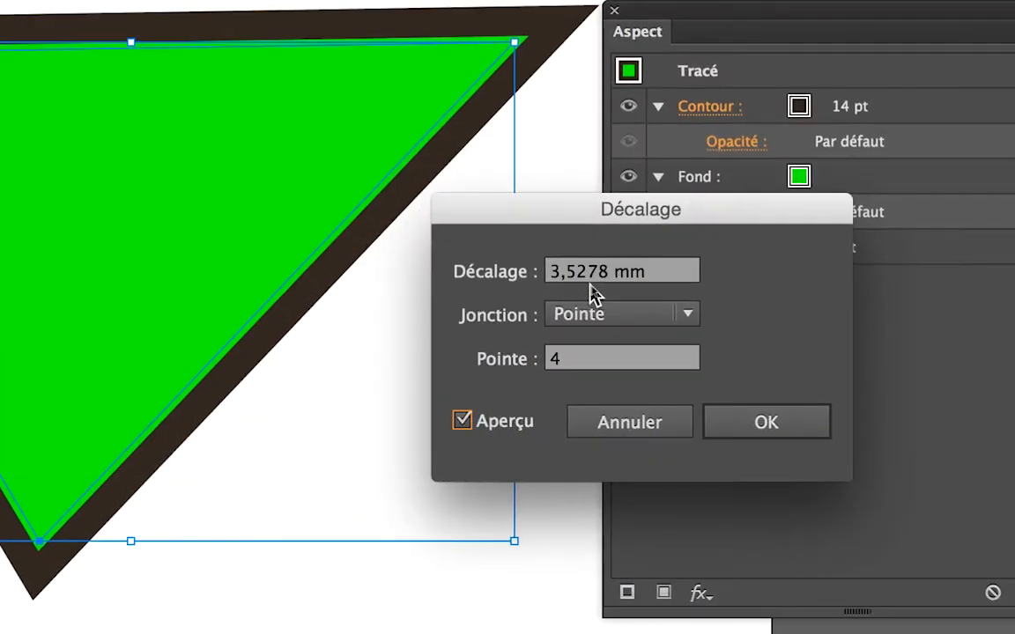
pyautogui.moveTo(603, 282); pyautogui.dragTo(561, 283)
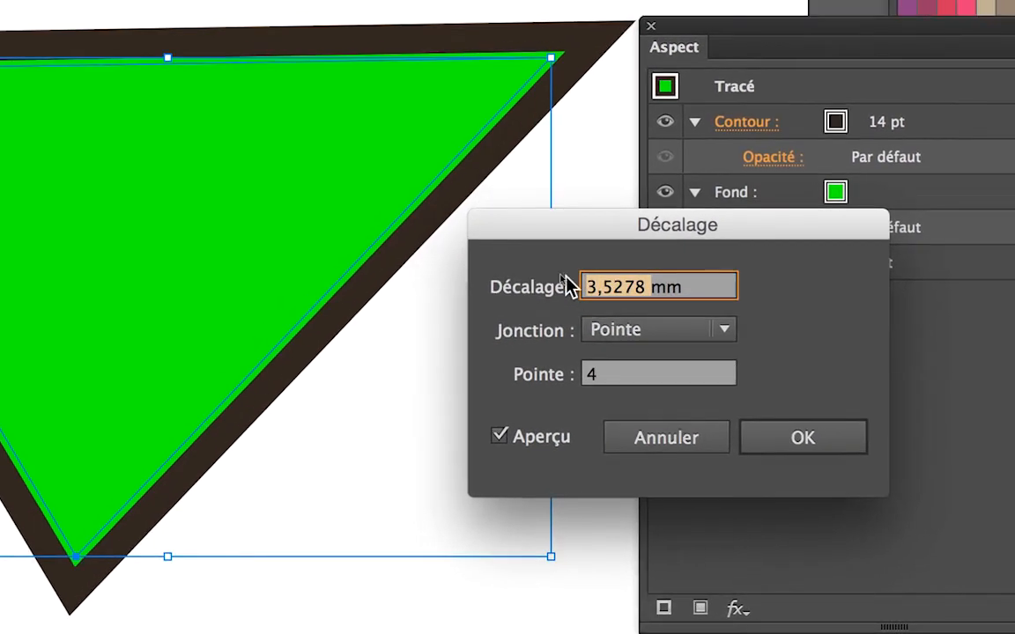
pyautogui.write('-')
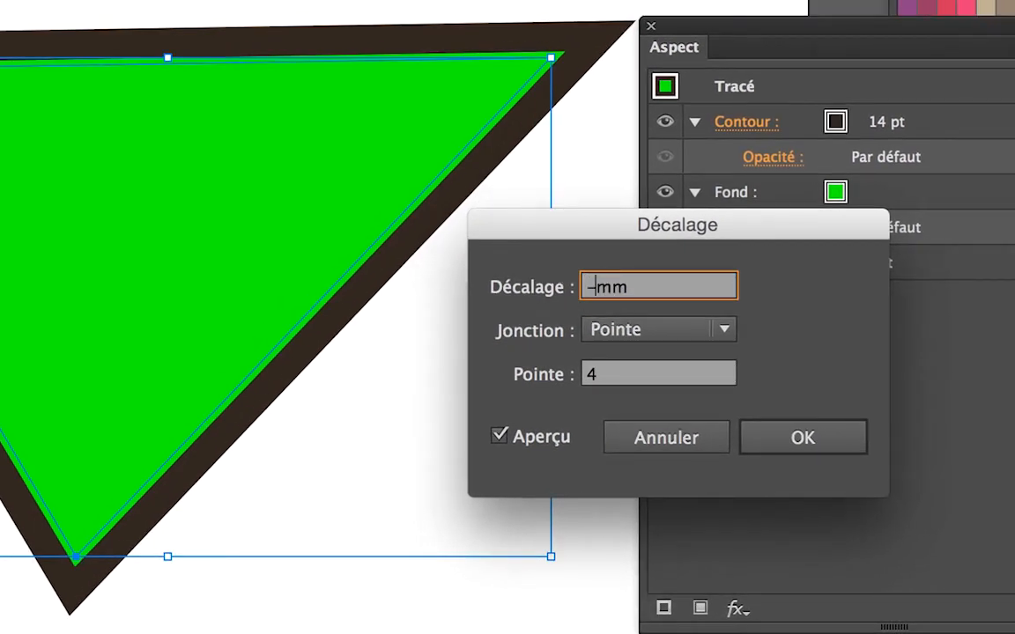
pyautogui.press('BackSpace')
pyautogui.write('15')
pyautogui.press('Tab')
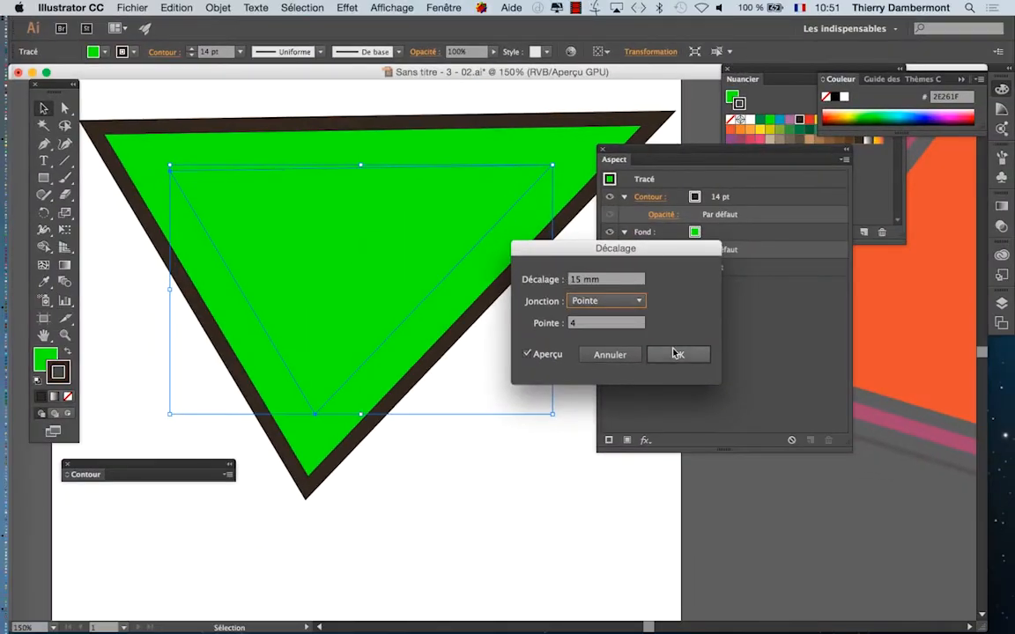
pyautogui.click(797, 438)
# Step: Move the 15 mm offset effect into the green triangle's stroke so that the fill is not offset
pyautogui.scroll(-1, 421, 334)
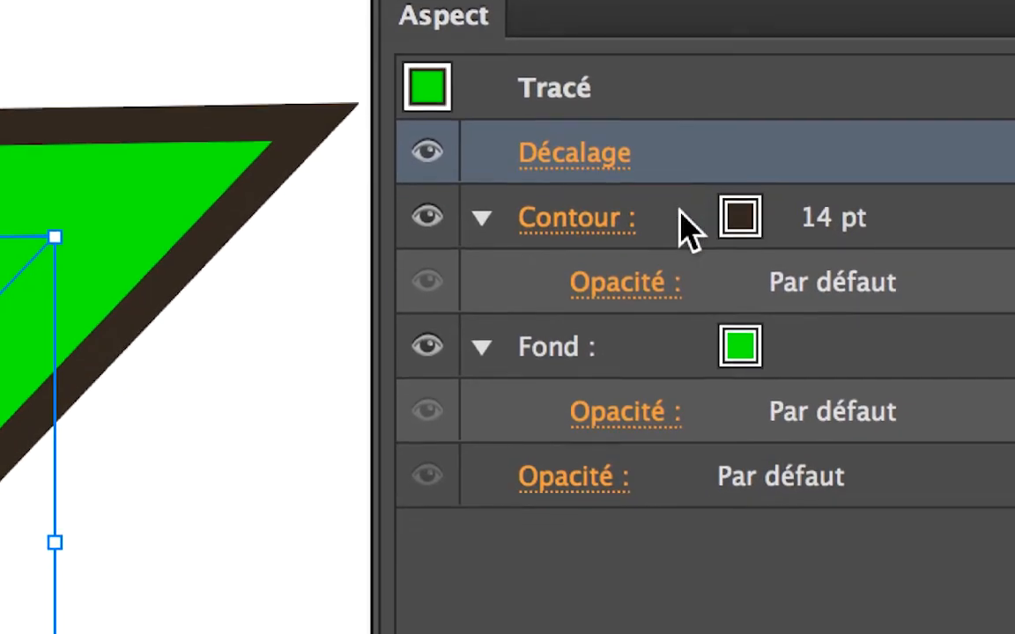
pyautogui.click(681, 215)
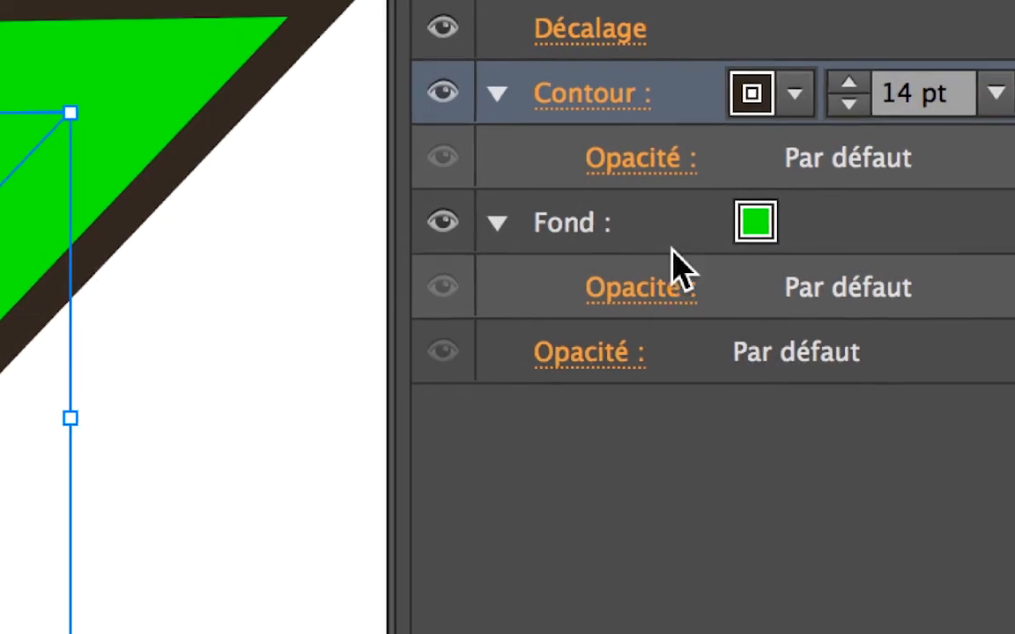
pyautogui.click(672, 250)
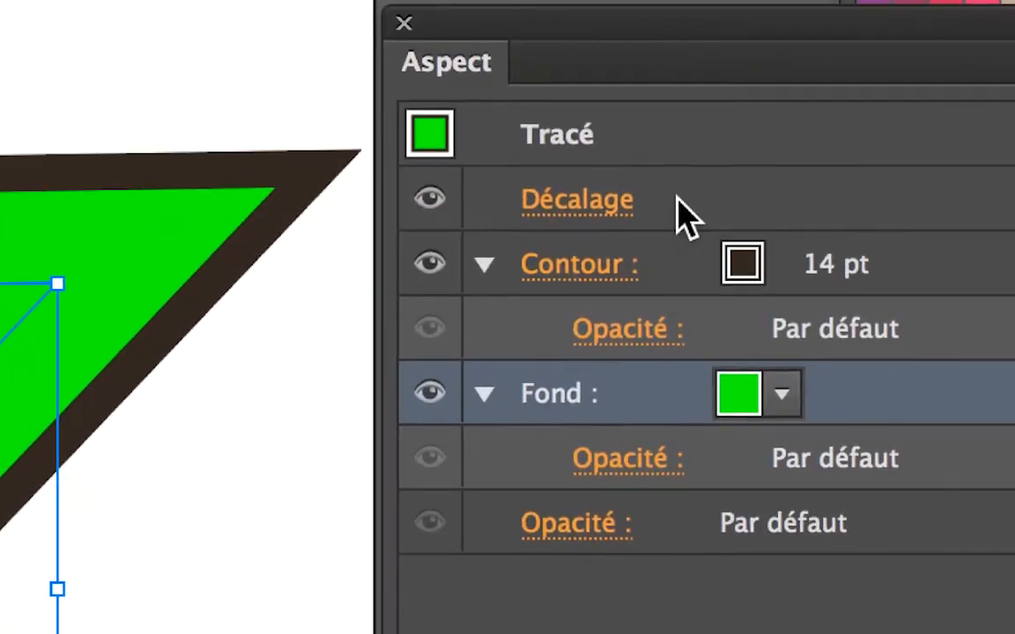
pyautogui.click(675, 199)
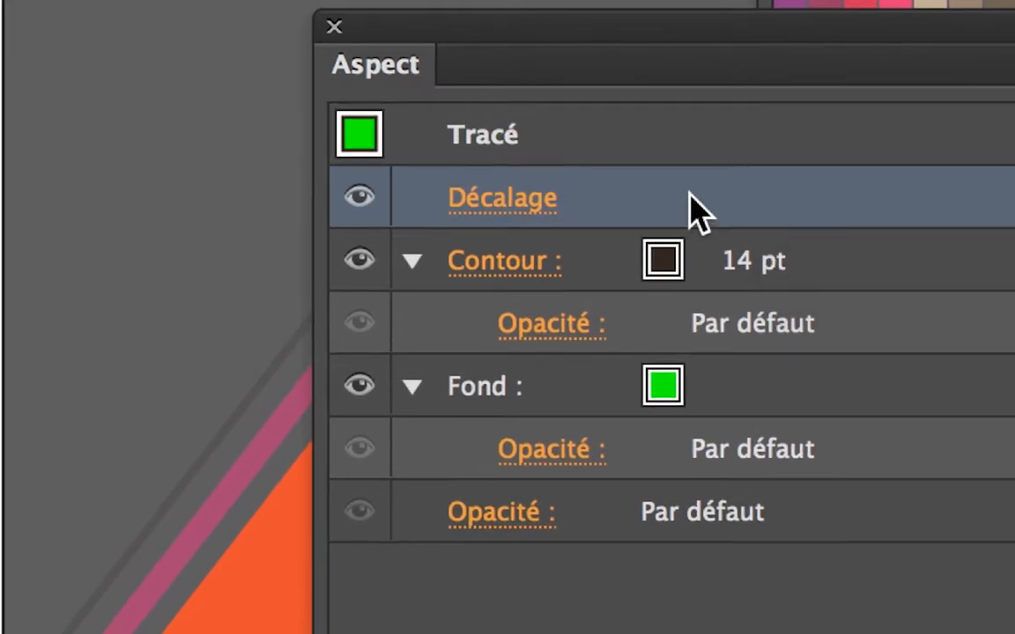
pyautogui.moveTo(696, 212); pyautogui.dragTo(844, 261)
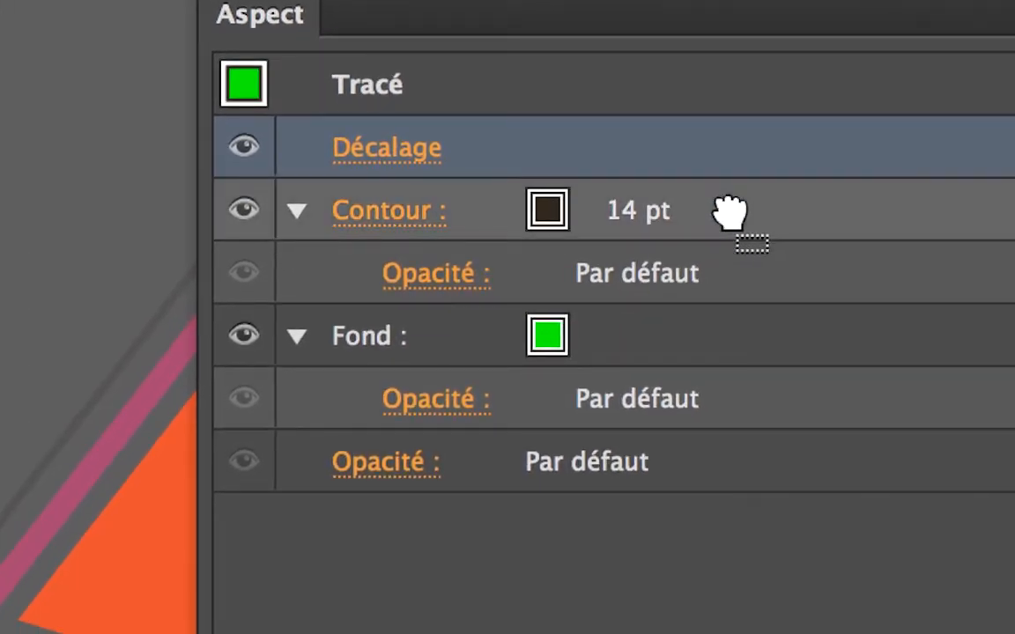
pyautogui.moveTo(729, 211); pyautogui.dragTo(731, 219)
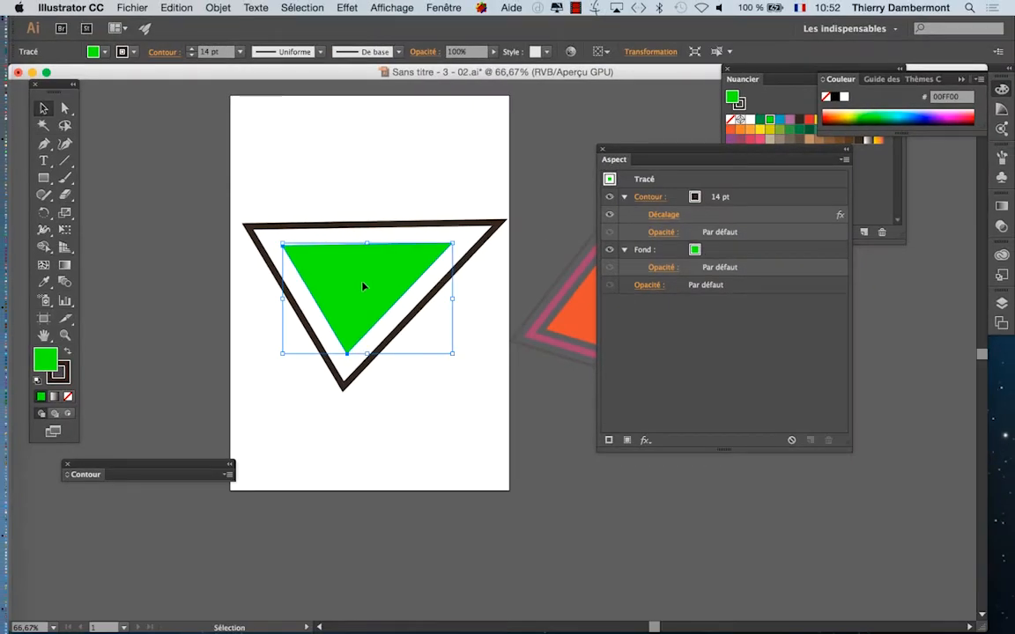
# Step: Take the offset effect out of the stroke and put it back at the level of the whole path
pyautogui.press('alt+super+8')
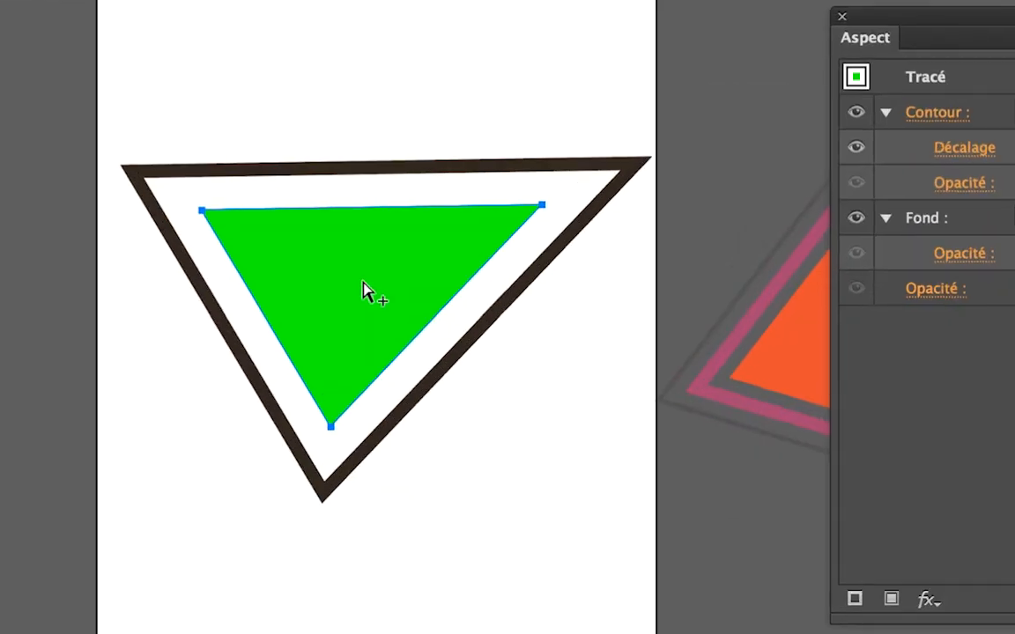
pyautogui.press('alt+super+8')
pyautogui.moveTo(678, 156); pyautogui.dragTo(597, 129)
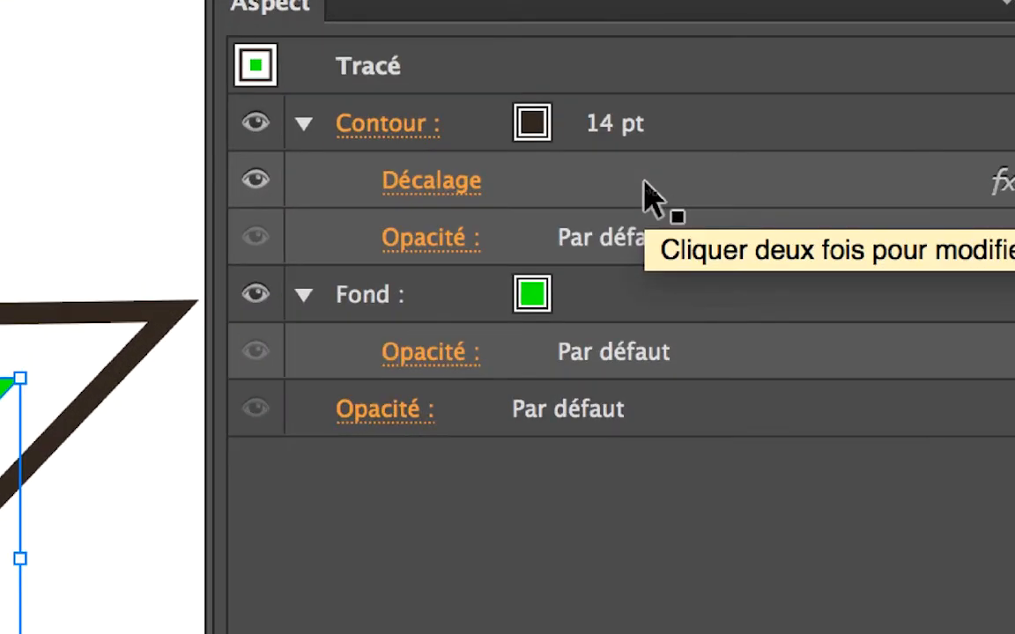
pyautogui.click(592, 189)
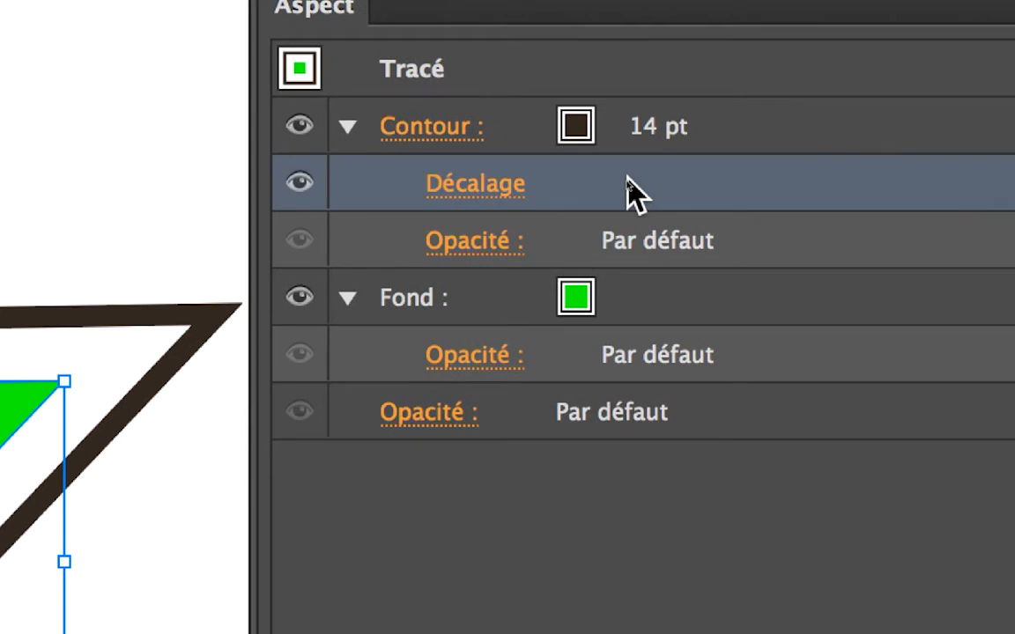
pyautogui.moveTo(627, 176)
pyautogui.mouseDown()
pyautogui.moveTo(641, 163)
pyautogui.moveTo(632, 159)
pyautogui.moveTo(640, 169)
pyautogui.mouseUp()
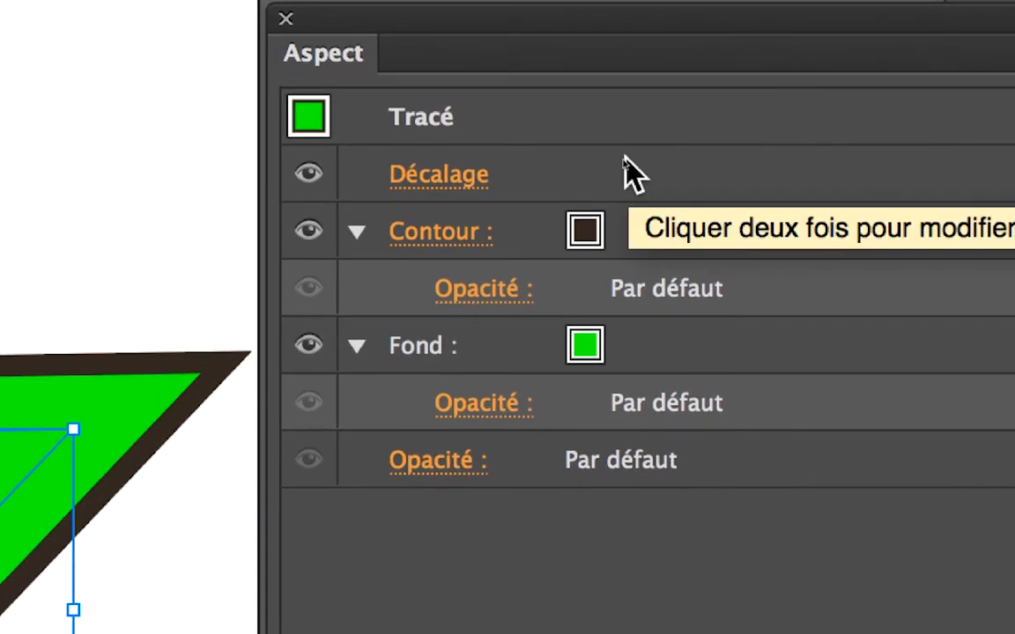
# Step: Try the offset effect on the green fill, and return it to the stroke
pyautogui.moveTo(623, 157); pyautogui.dragTo(661, 350)
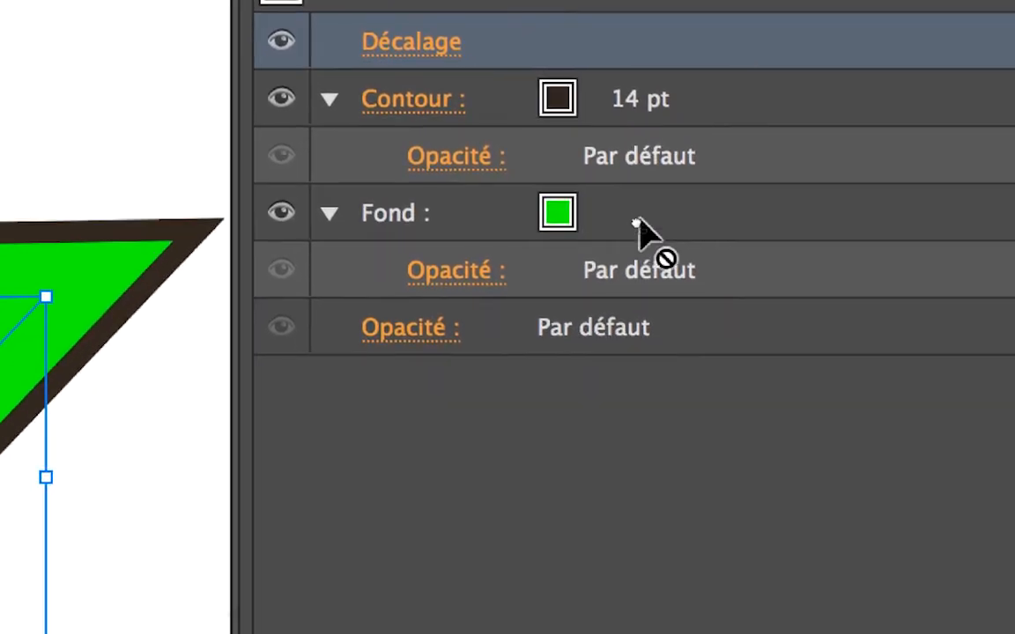
pyautogui.moveTo(639, 230)
pyautogui.mouseDown()
pyautogui.moveTo(646, 213)
pyautogui.moveTo(643, 222)
pyautogui.mouseUp()
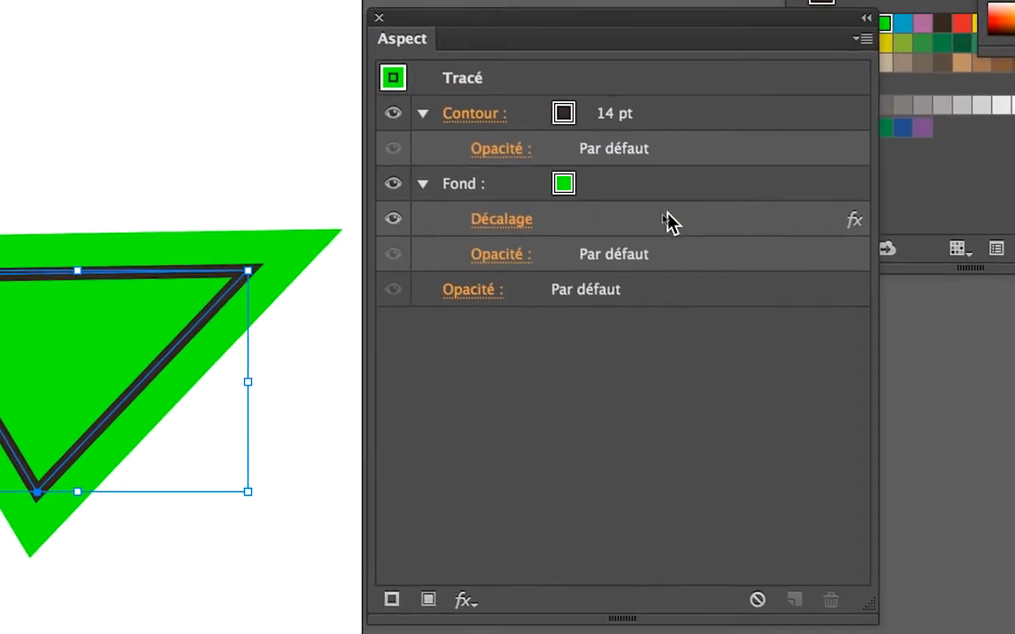
pyautogui.moveTo(665, 222); pyautogui.dragTo(683, 143)
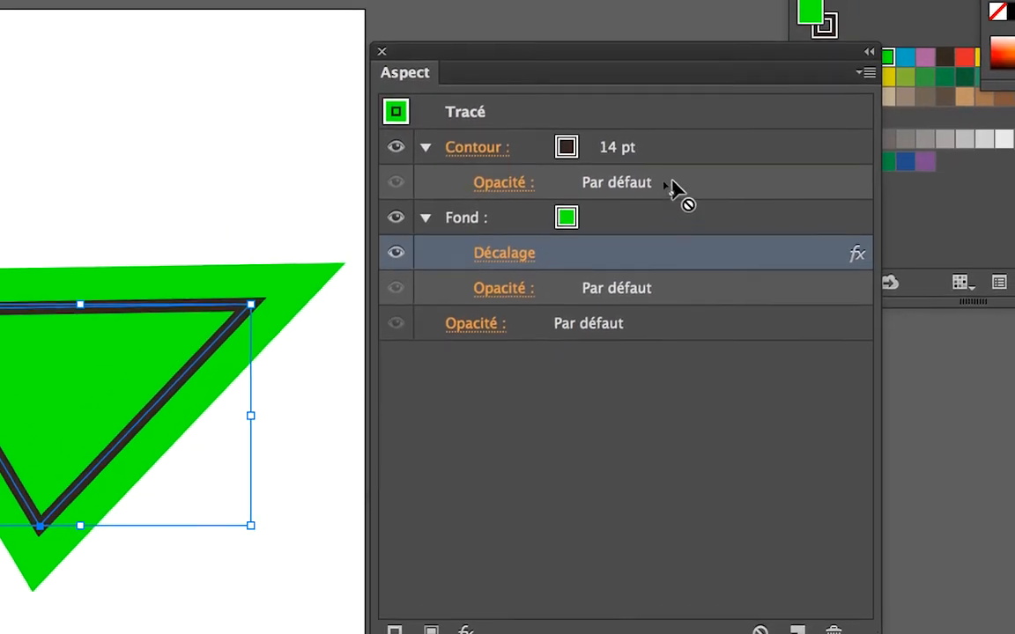
pyautogui.moveTo(669, 187); pyautogui.dragTo(670, 170)
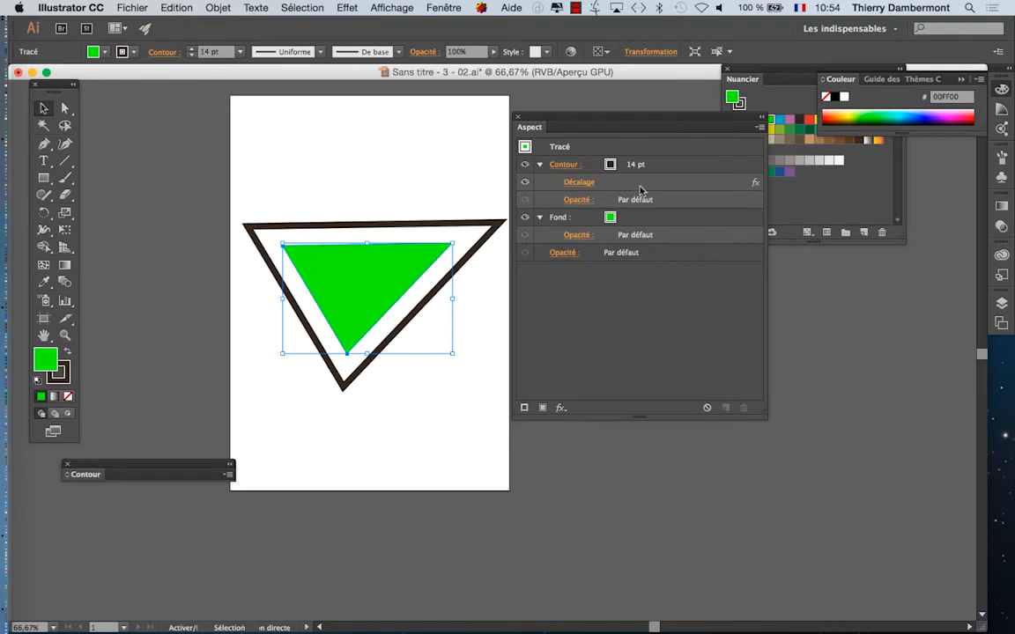
# Step: Thicken the triangle's stroke to 30 pt and set the mitre limit of its 15 mm offset to 1
pyautogui.click(581, 186)
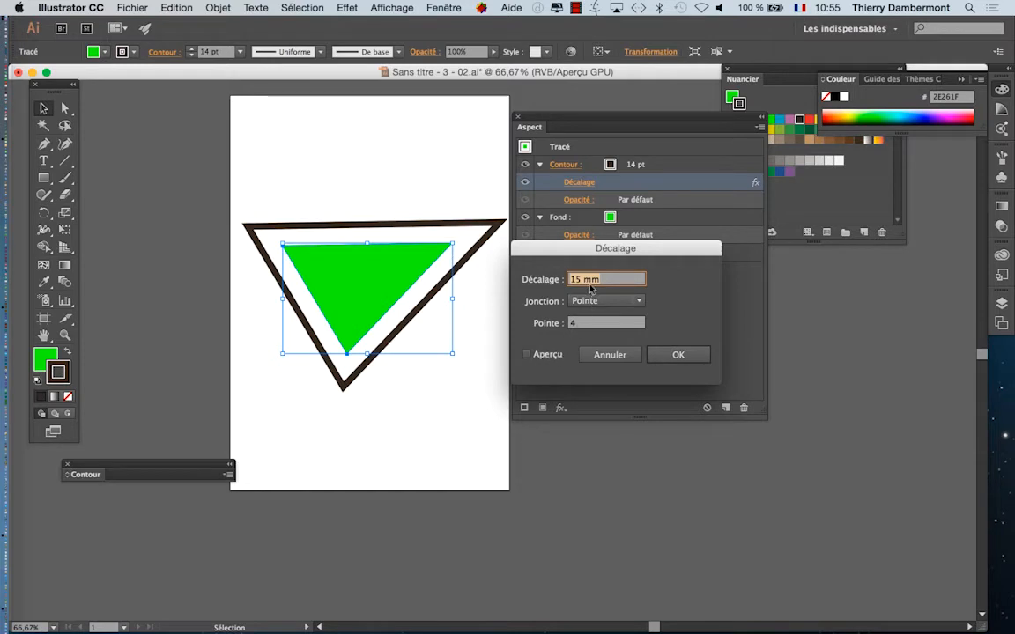
pyautogui.press('Return')
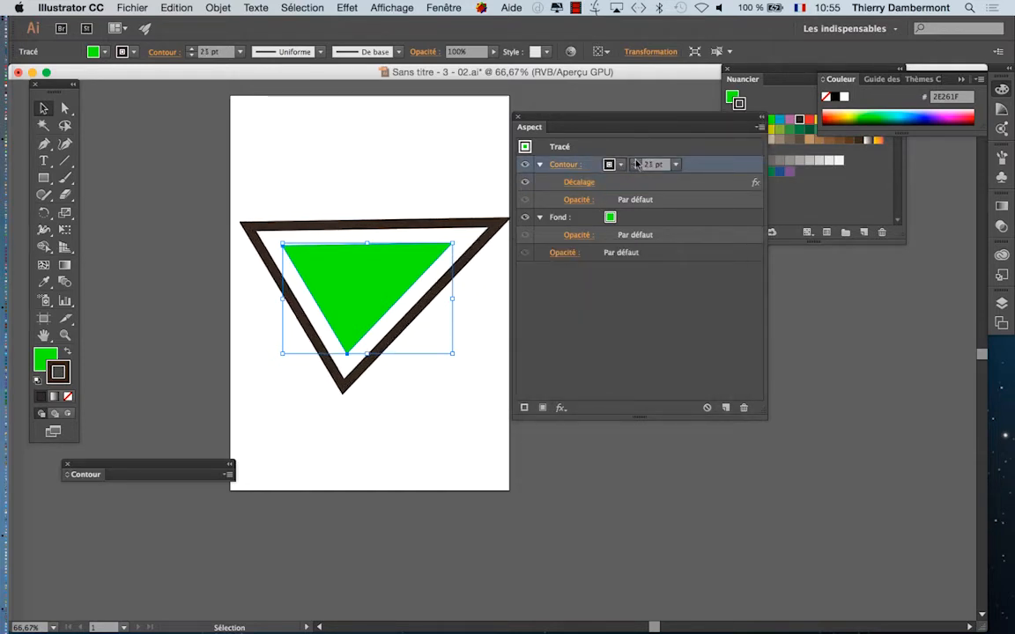
pyautogui.click(579, 182)
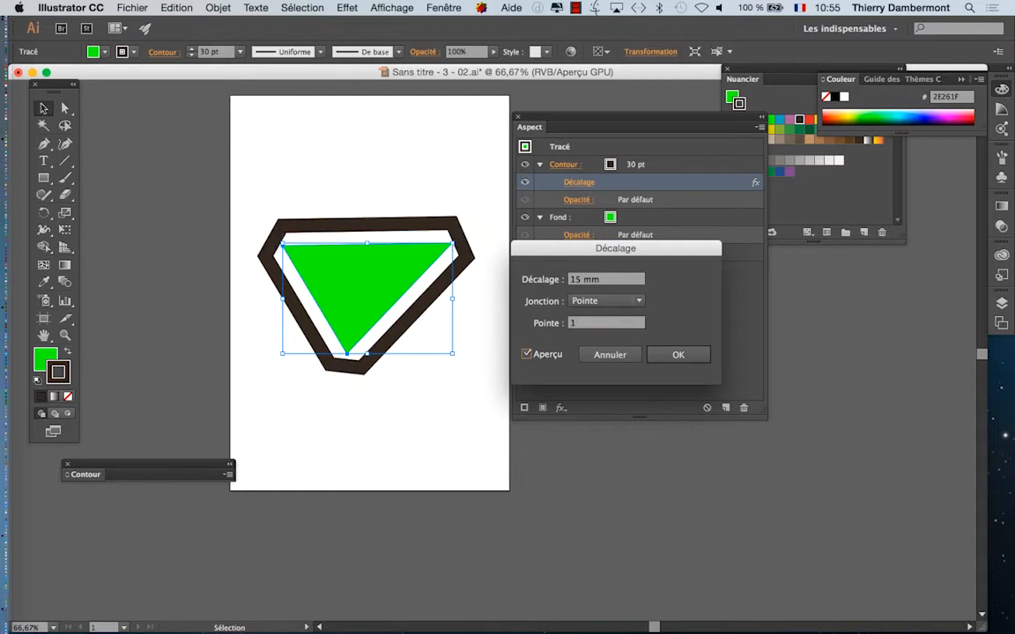
pyautogui.click(650, 355)
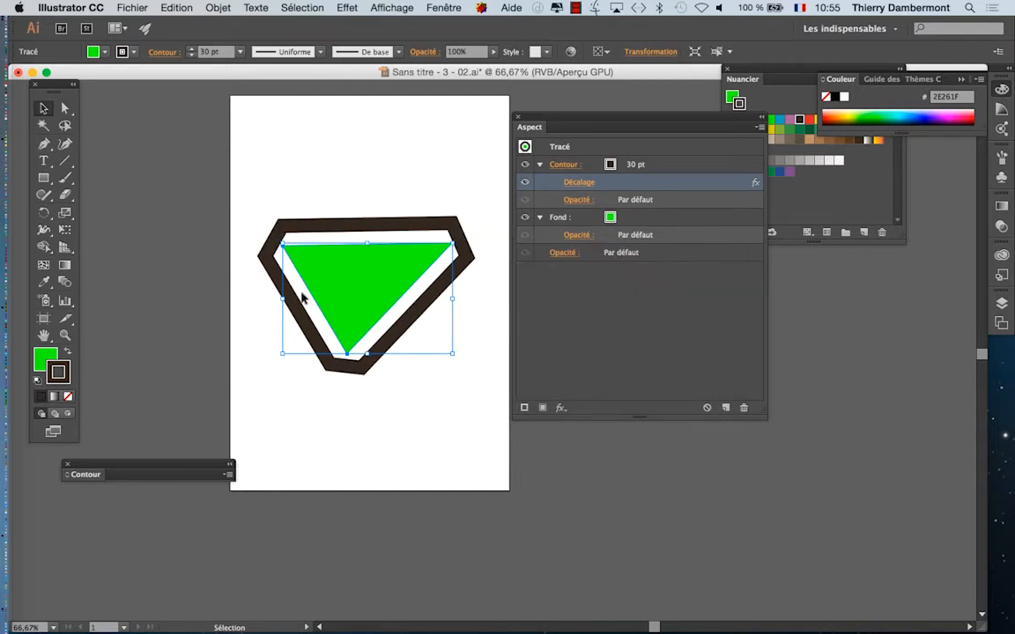
# Step: Move the Appearance panel away from the artwork, deselect the green triangle to view it, and select it again
pyautogui.moveTo(538, 115); pyautogui.dragTo(599, 127)
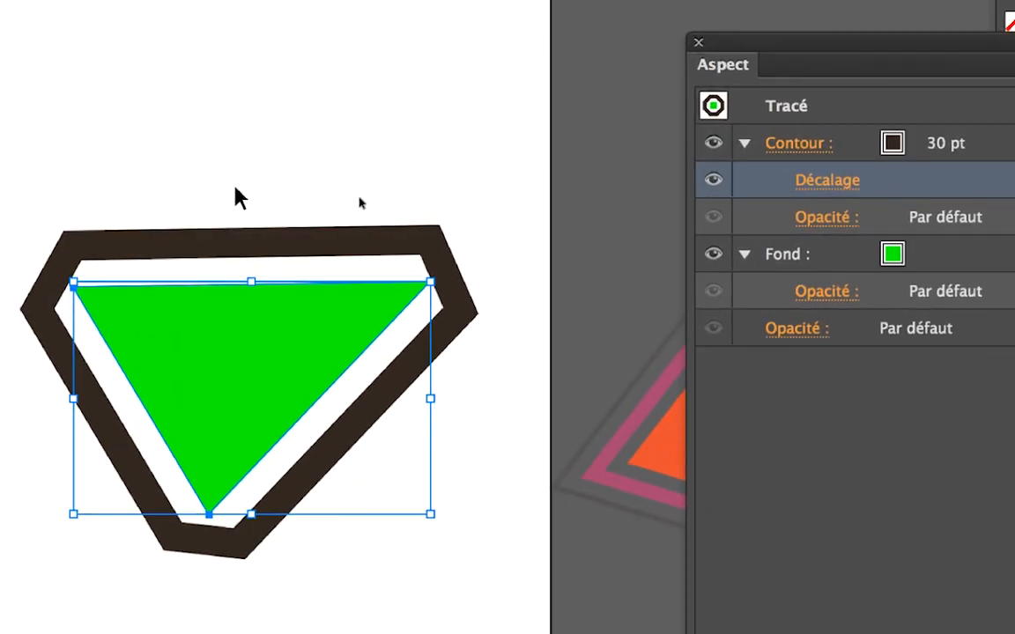
pyautogui.click(378, 116)
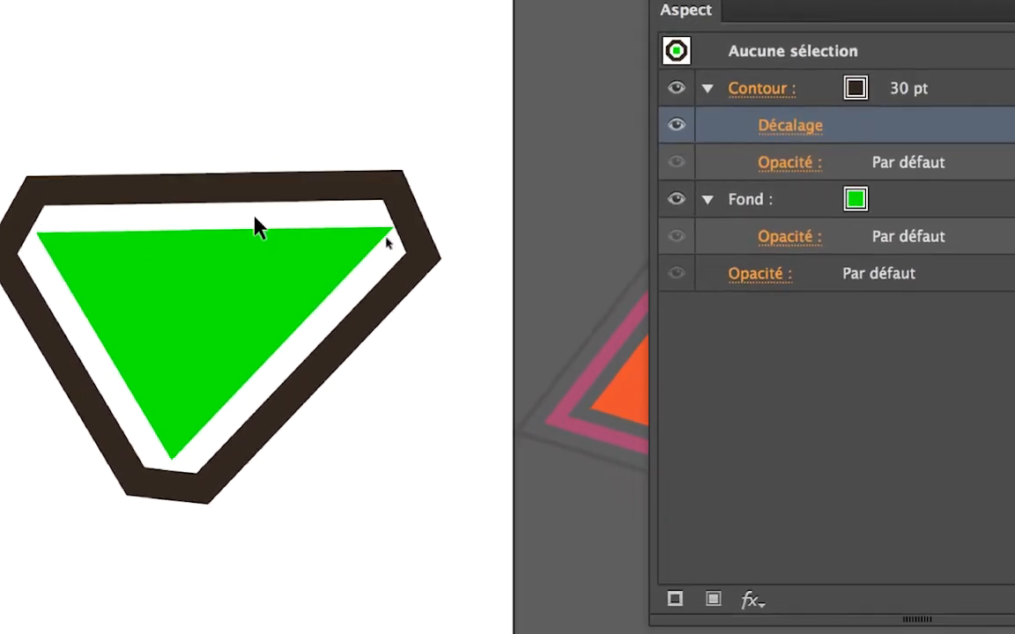
pyautogui.click(292, 281)
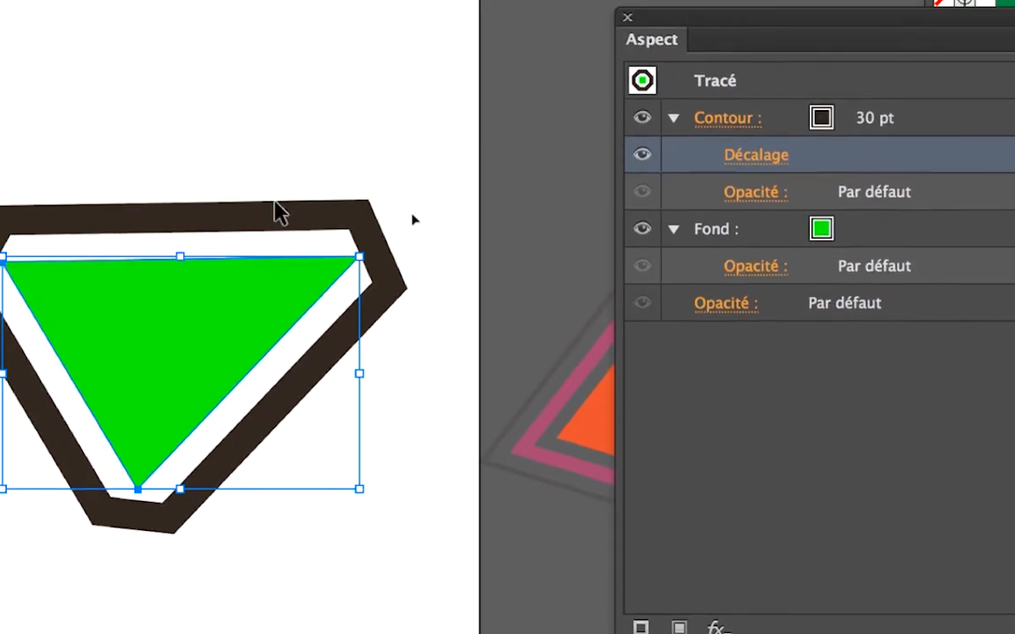
pyautogui.click(272, 156)
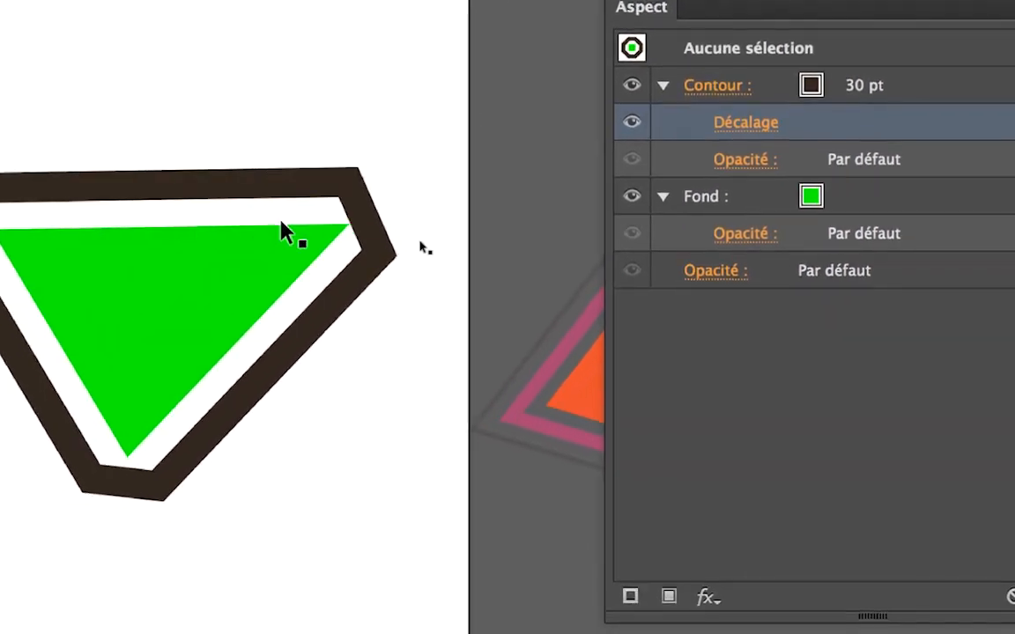
pyautogui.click(287, 235)
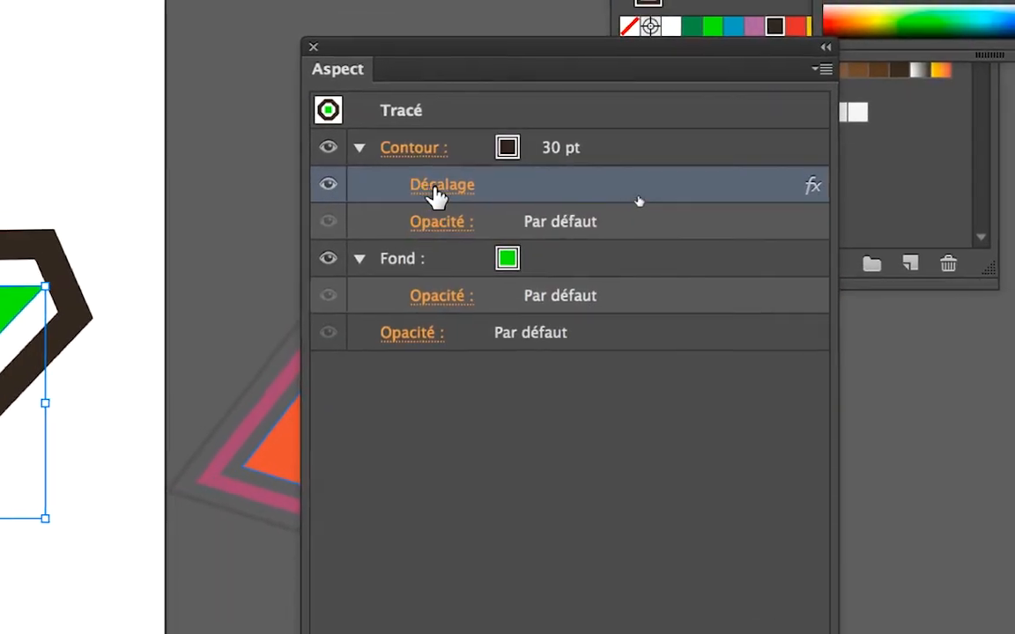
# Step: Raise the mitre limit of the stroke's offset effect to 20 with the preview enabled
pyautogui.click(435, 197)
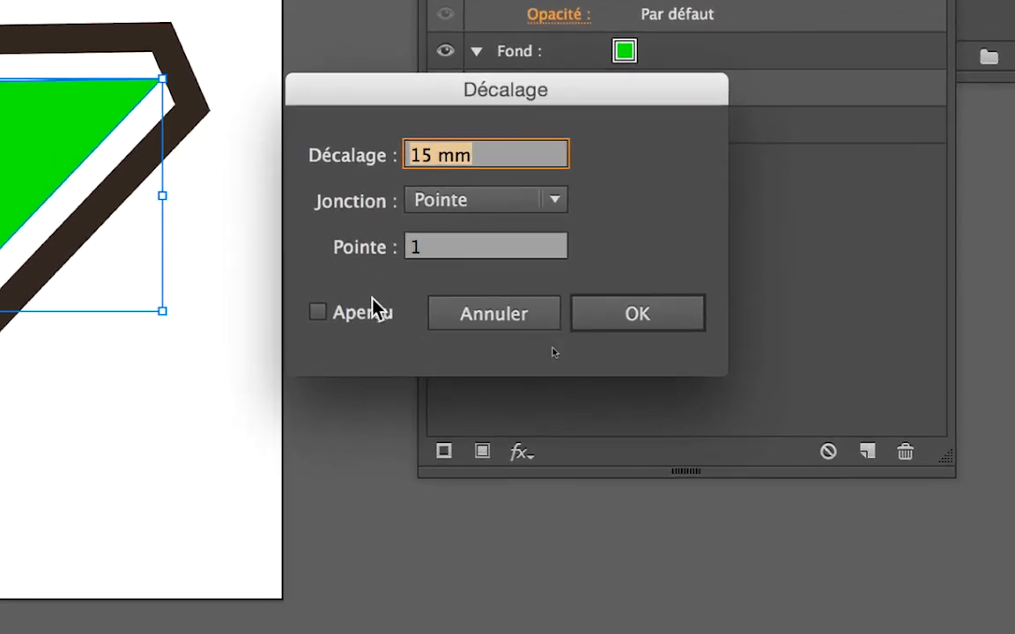
pyautogui.click(372, 303)
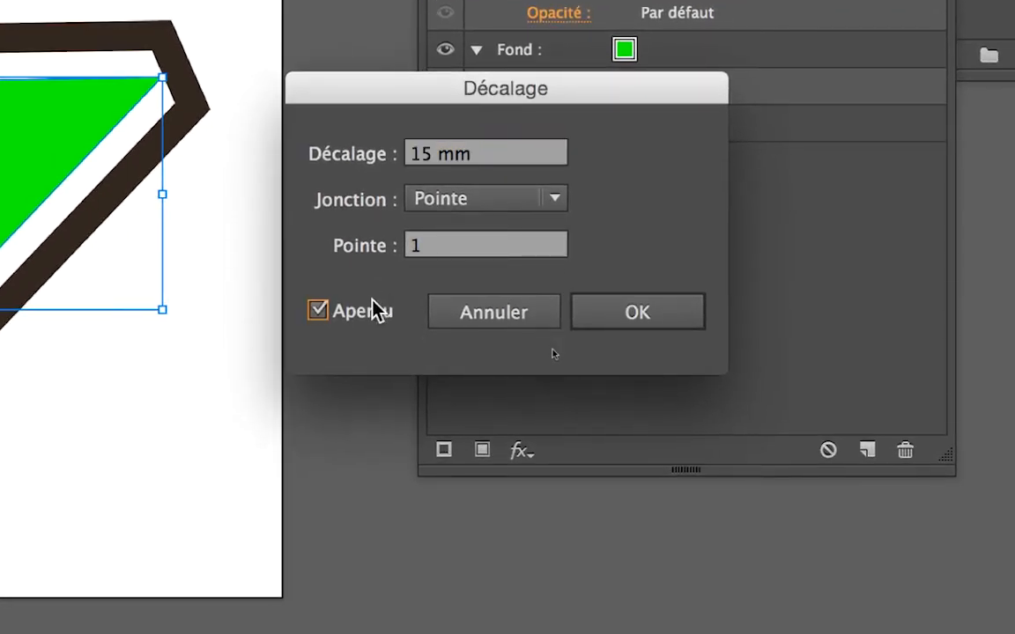
pyautogui.doubleClick(409, 246)
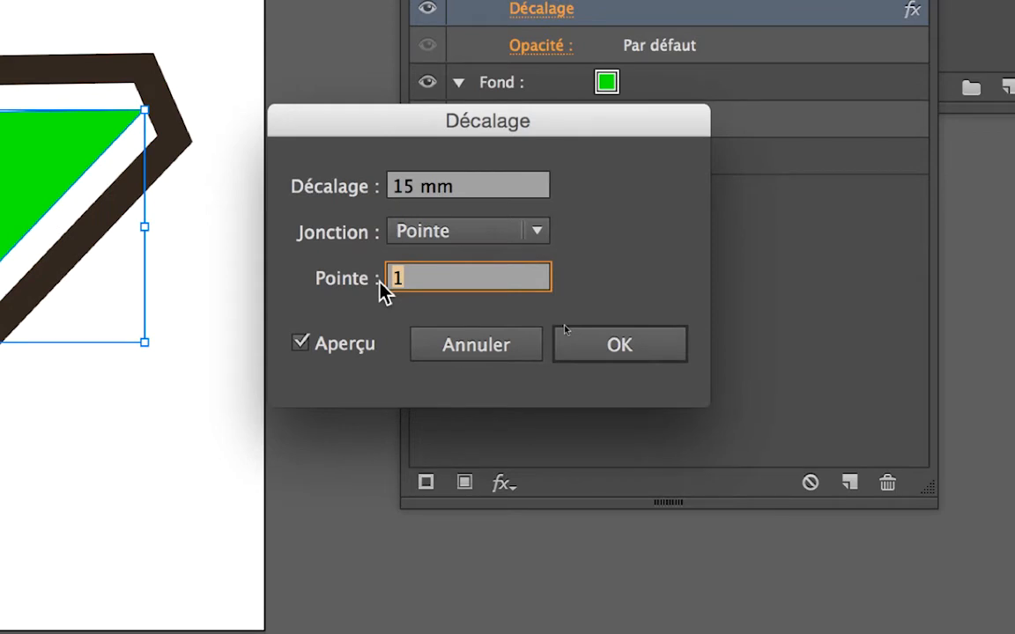
pyautogui.write('20')
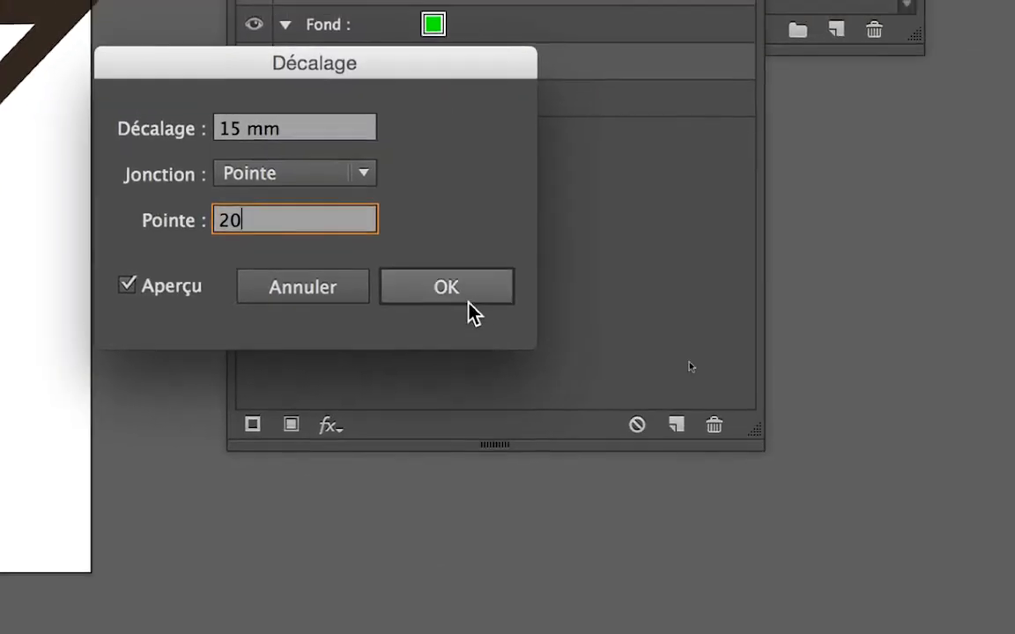
pyautogui.click(468, 304)
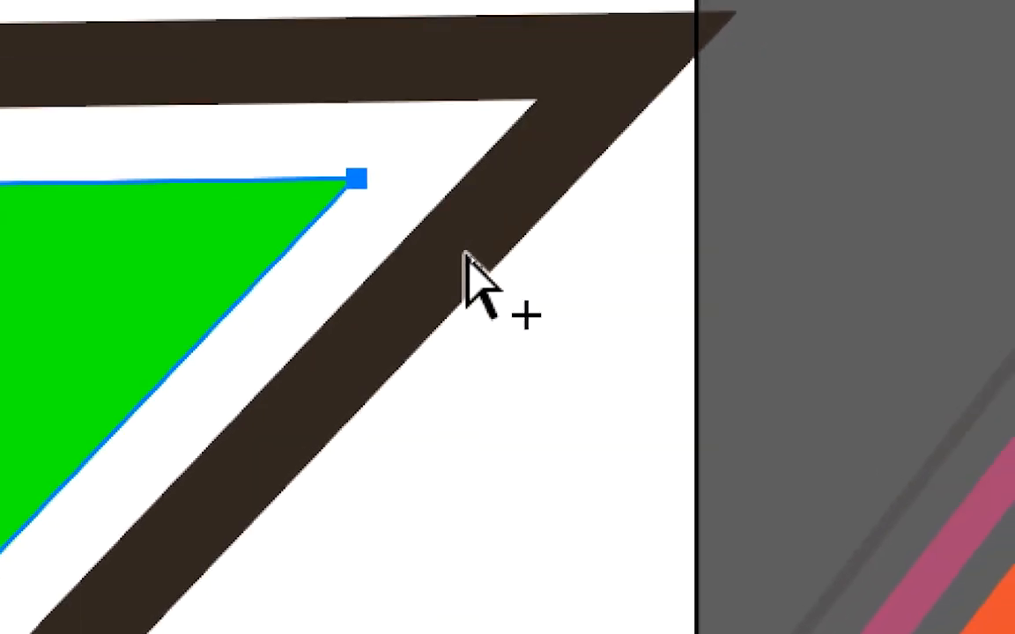
# Step: Stretch the green triangle's lower corner far below the artboard with the Direct Selection tool
pyautogui.scroll(-2, 469, 256)
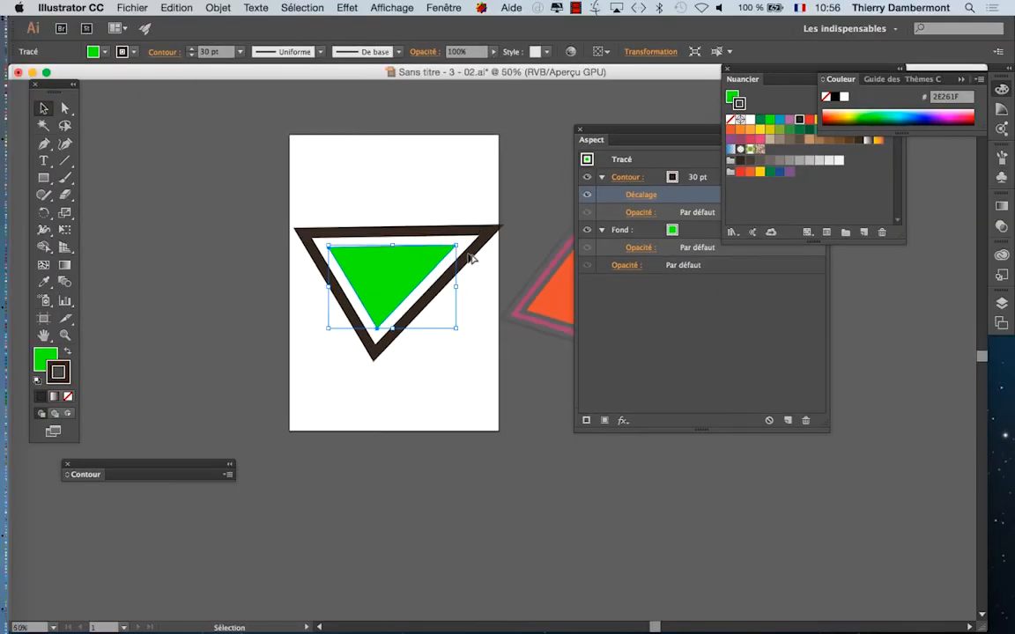
pyautogui.moveTo(286, 250); pyautogui.dragTo(270, 187)
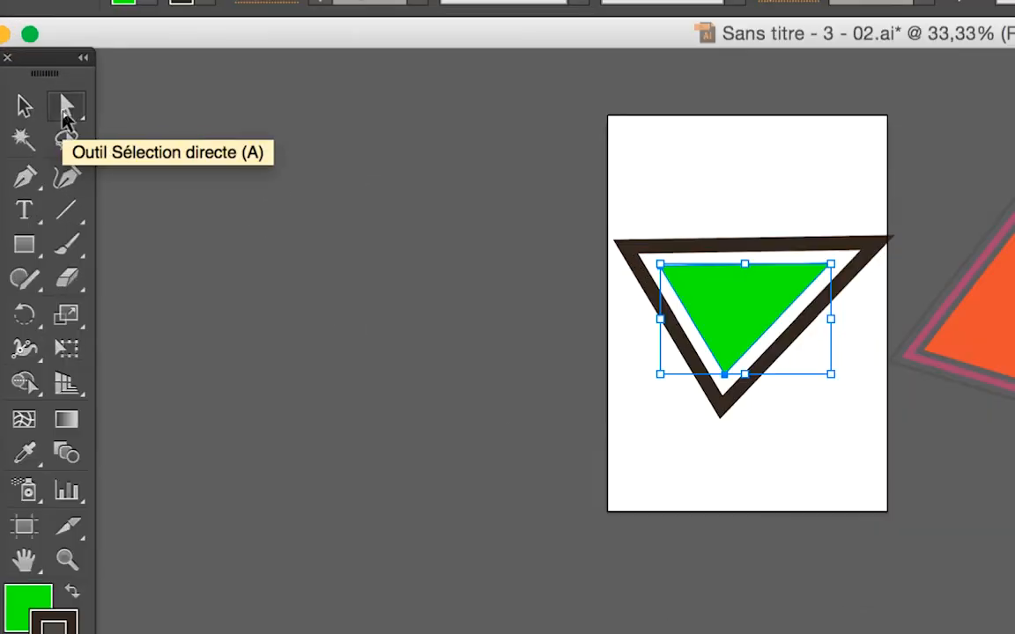
pyautogui.click(64, 109)
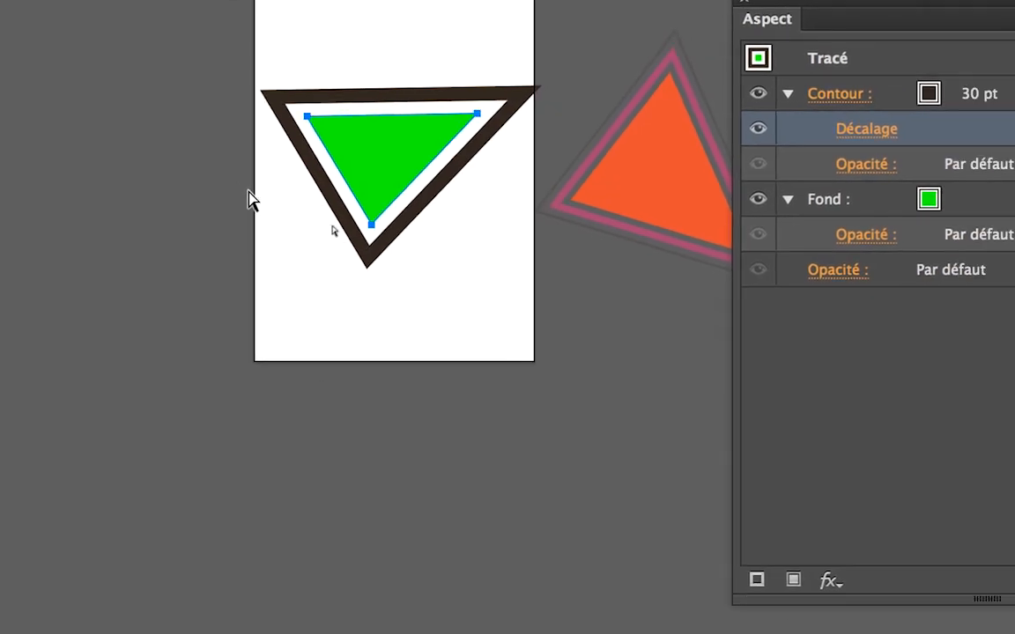
pyautogui.click(454, 253)
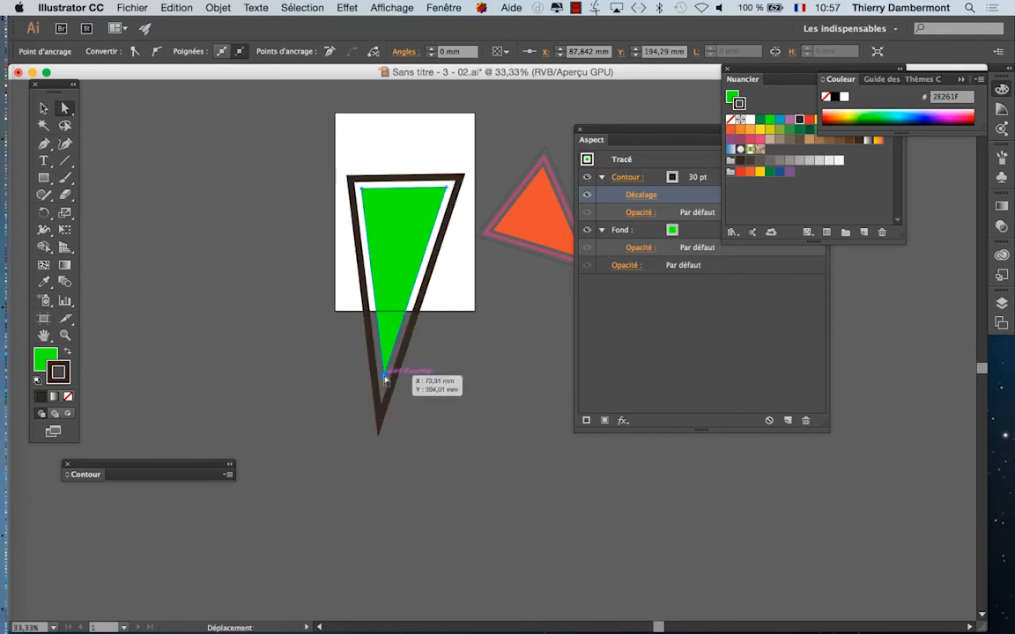
pyautogui.scroll(-2, 385, 379)
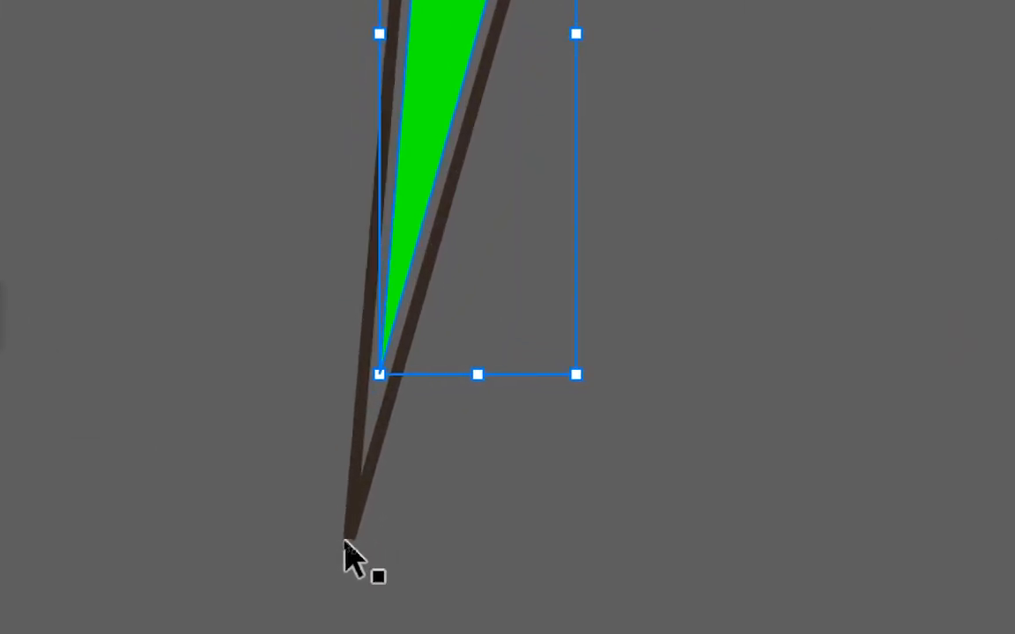
# Step: Try several positions for the stretched lower anchor to test the mitred tip, and bring it back onto the artboard at about X 71.5 mm, Y 227 mm
pyautogui.press('a')
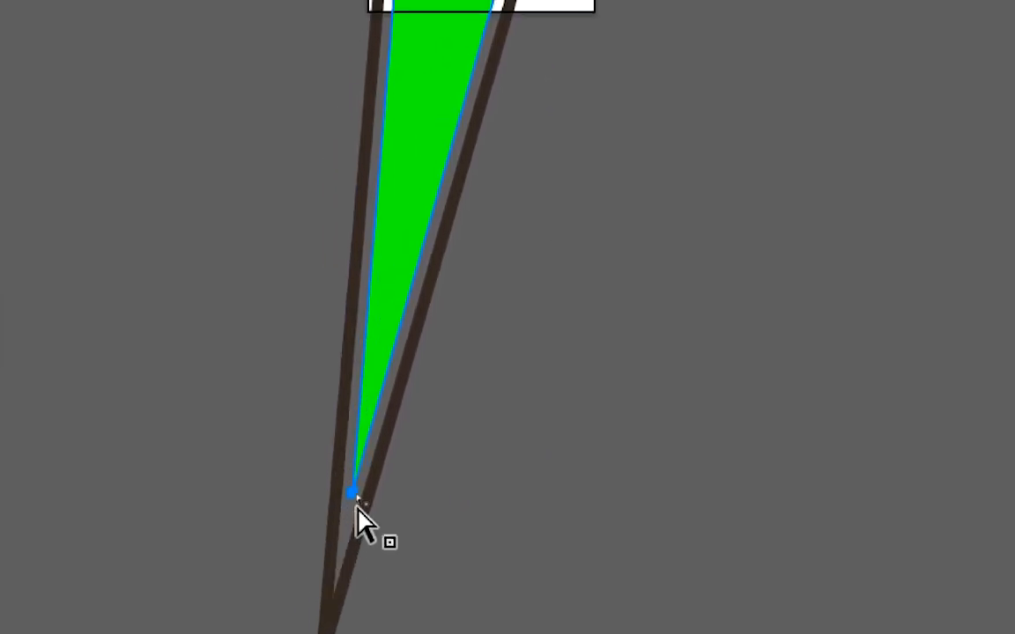
pyautogui.moveTo(355, 500)
pyautogui.mouseDown()
pyautogui.moveTo(372, 421)
pyautogui.moveTo(357, 503)
pyautogui.mouseUp()
pyautogui.scroll(-3, 355, 510)
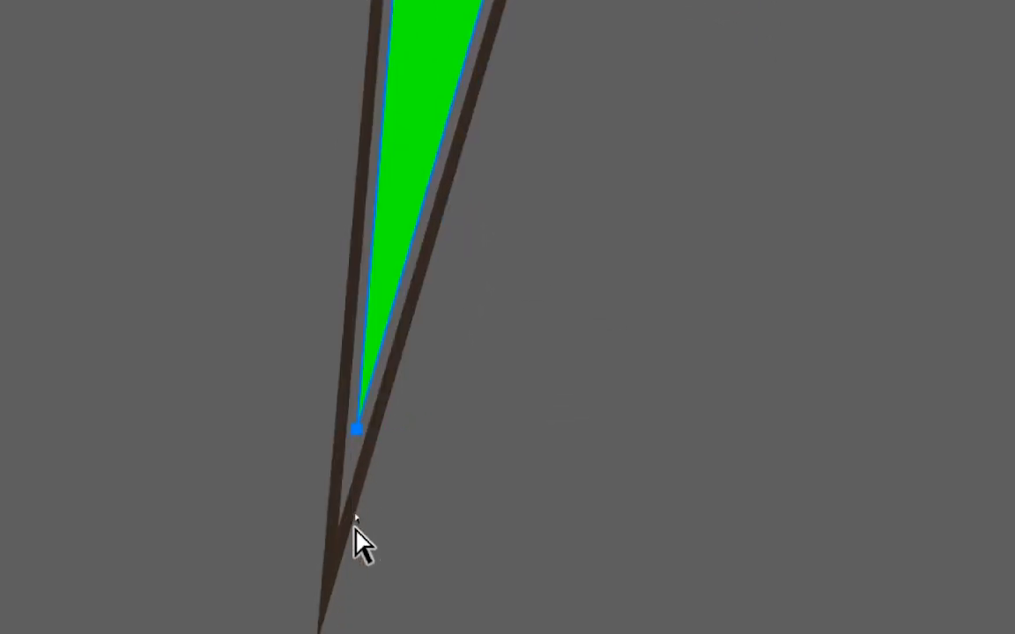
pyautogui.scroll(2, 355, 521)
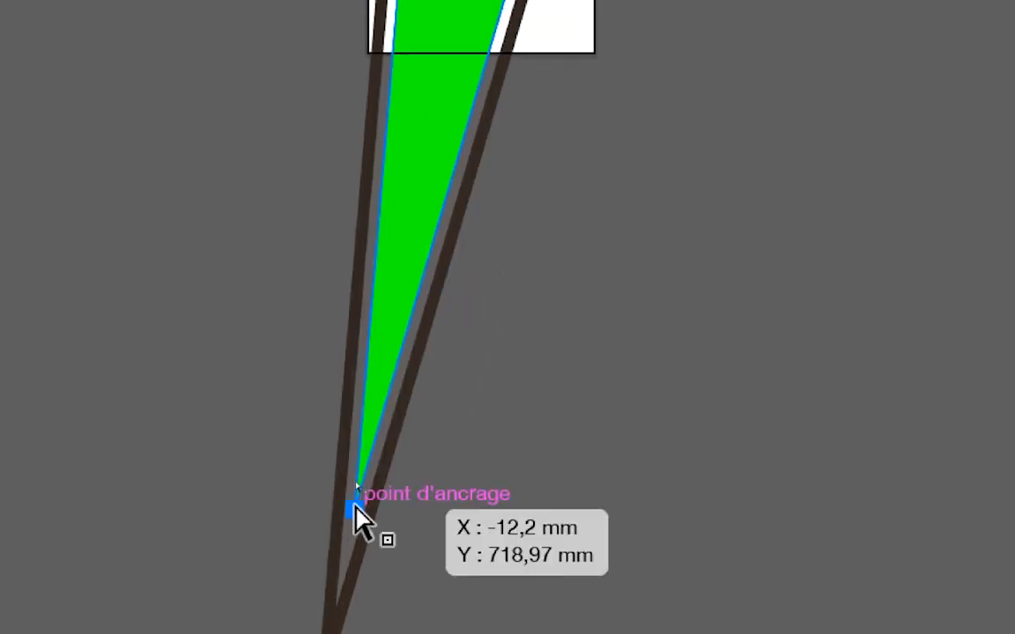
pyautogui.moveTo(356, 465); pyautogui.dragTo(300, 600)
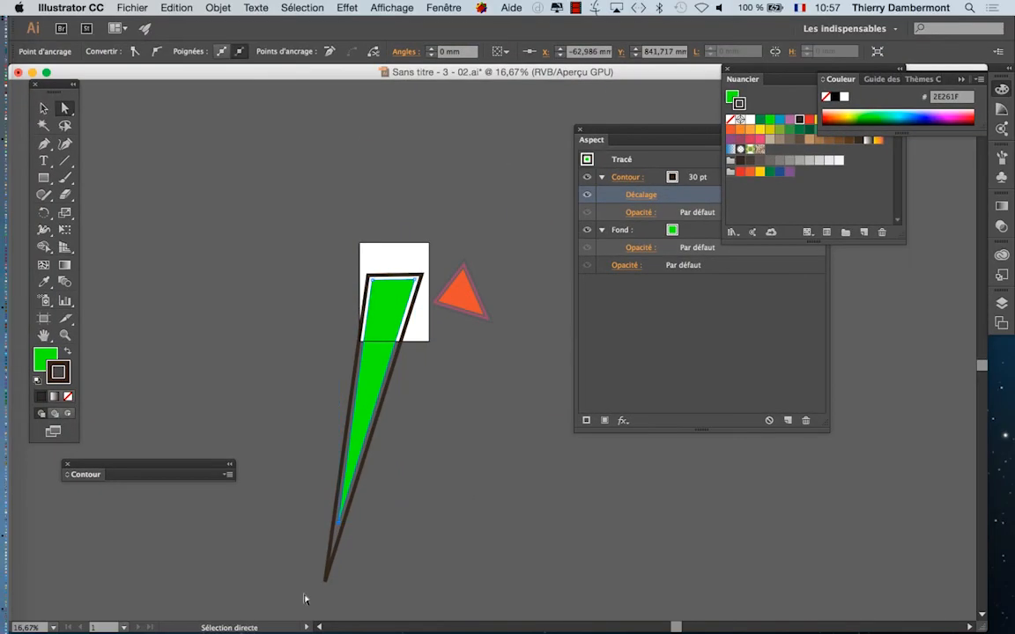
pyautogui.moveTo(338, 528); pyautogui.dragTo(388, 324)
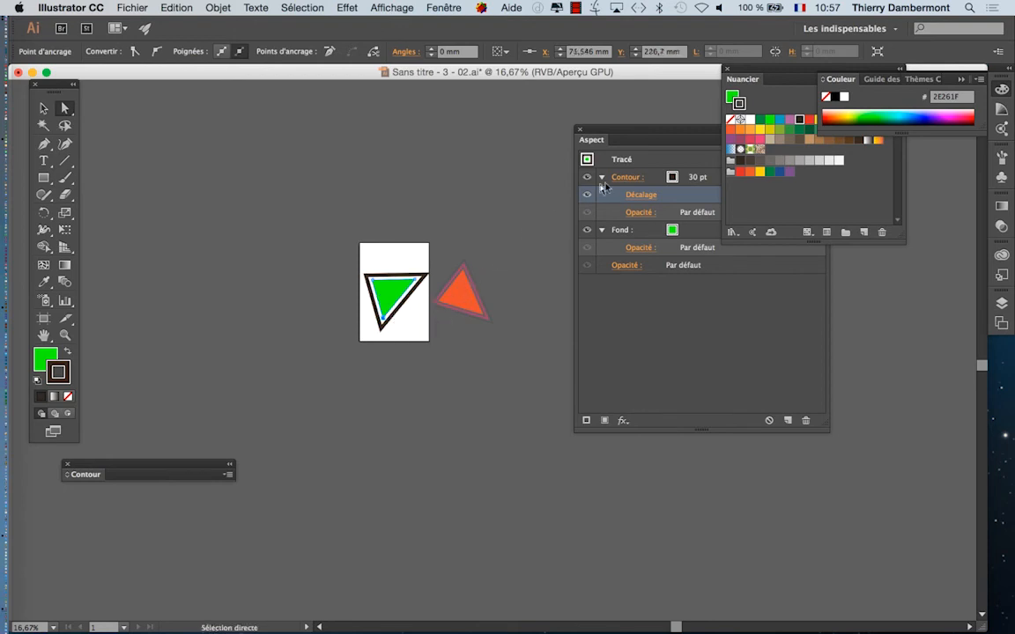
# Step: Move the Appearance panel closer to the artwork, review the stroke's offset settings, and leave them without applying changes
pyautogui.moveTo(610, 143); pyautogui.dragTo(553, 144)
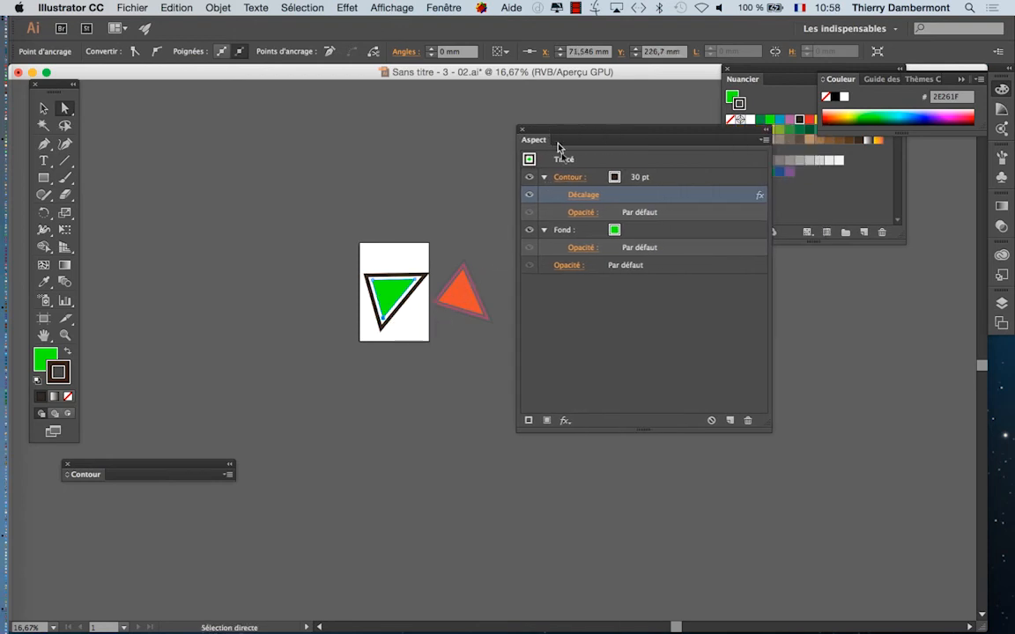
pyautogui.click(577, 195)
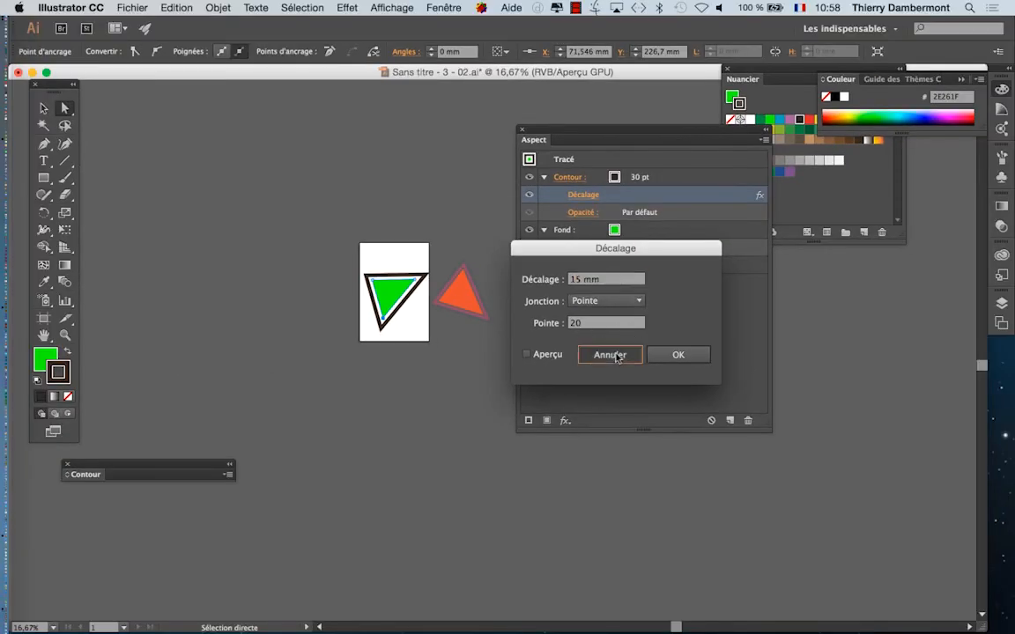
pyautogui.click(614, 355)
# Step: Move the whole green triangle slightly up and to the left on the artboard with the Selection tool, and keep it selected
pyautogui.scroll(4, 396, 304)
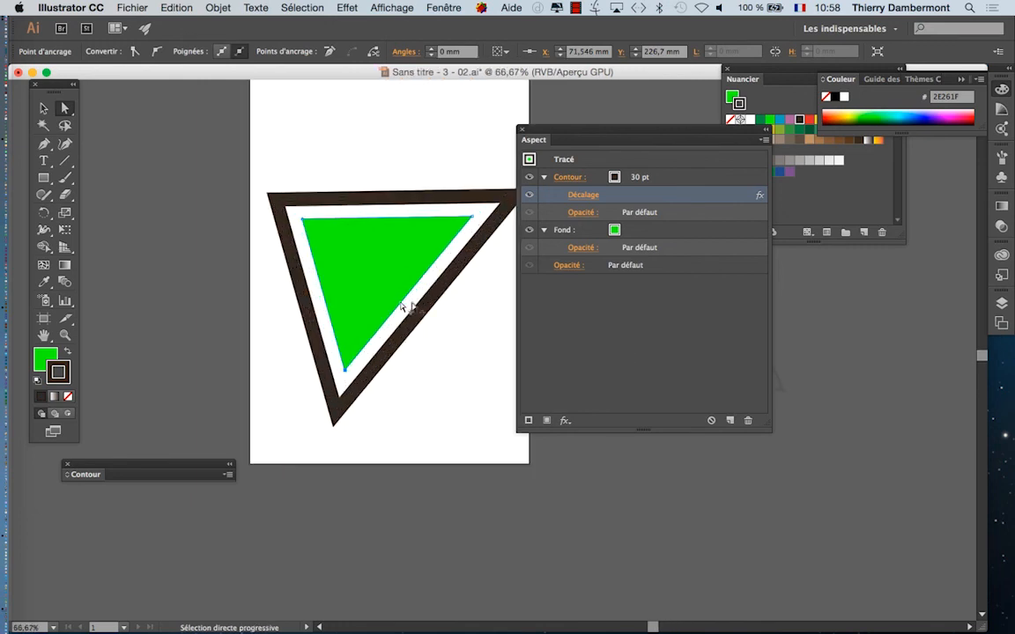
pyautogui.press('space')
pyautogui.moveTo(397, 278); pyautogui.dragTo(317, 261)
pyautogui.click(43, 108)
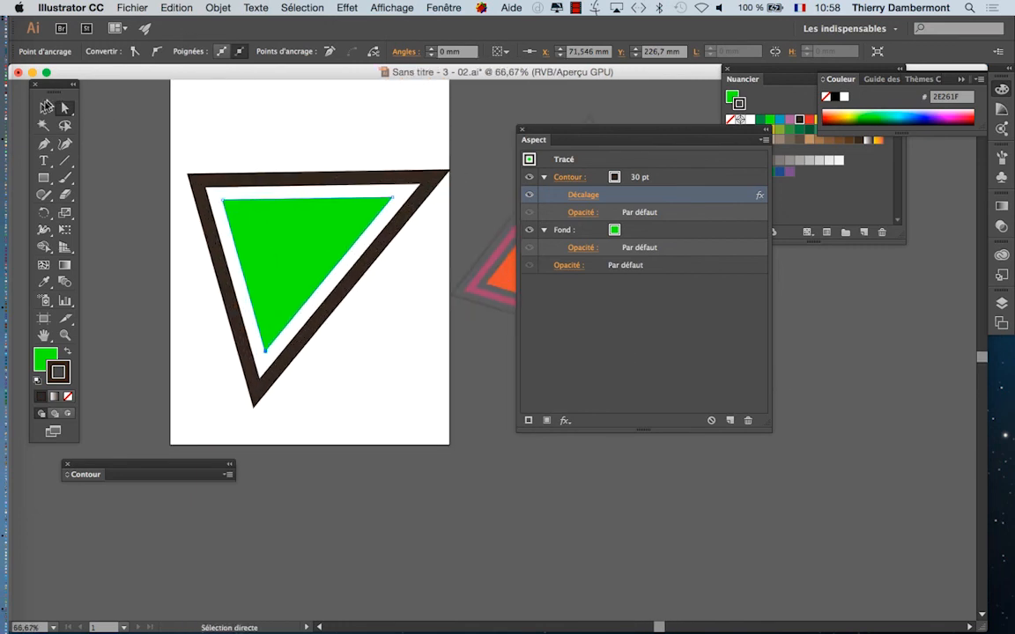
pyautogui.moveTo(247, 195); pyautogui.dragTo(237, 183)
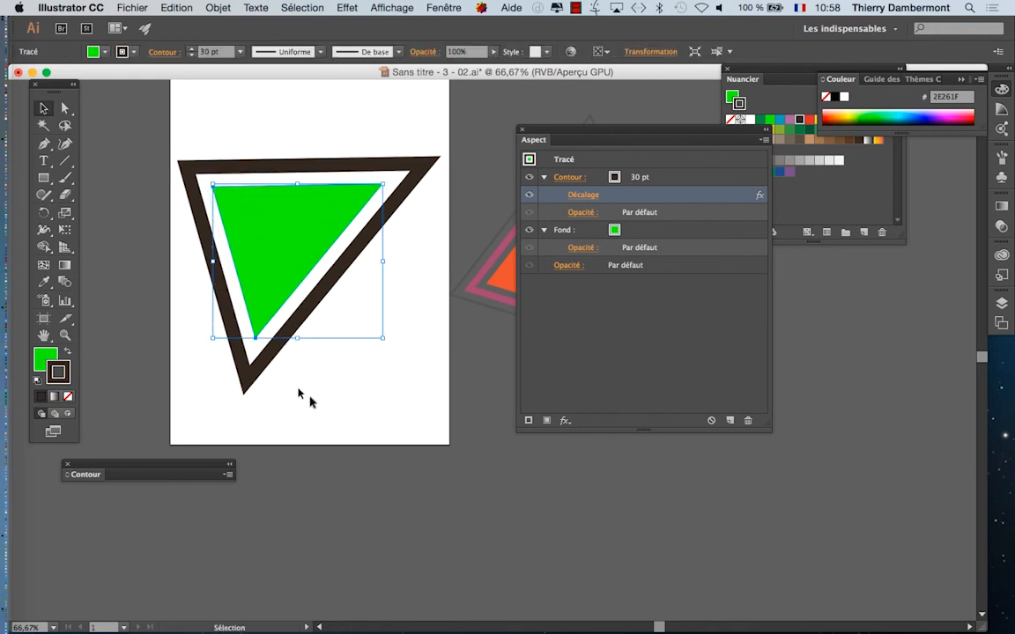
pyautogui.click(278, 358)
pyautogui.click(264, 335)
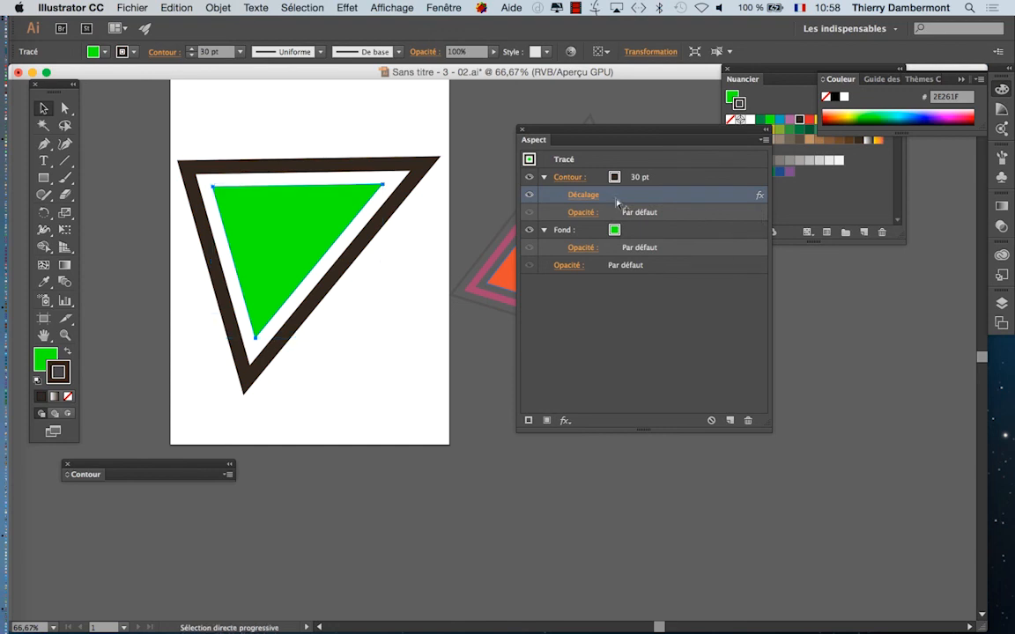
# Step: Save the document under the new name "Sans titre - 3 - 03.ai" in Adobe Illustrator format with the Illustrator CC options
pyautogui.click(131, 7)
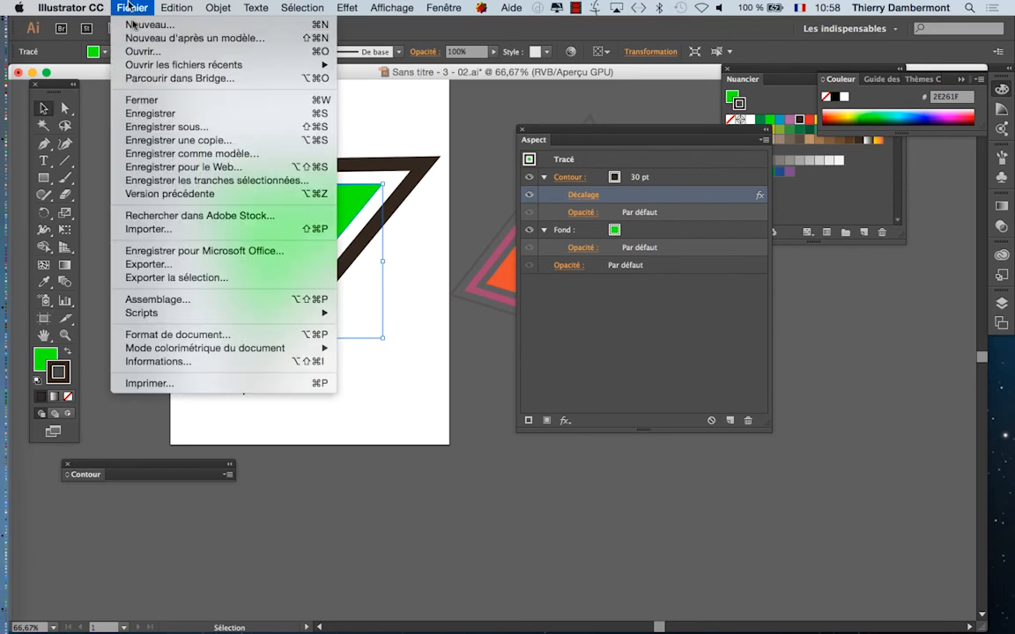
pyautogui.click(167, 126)
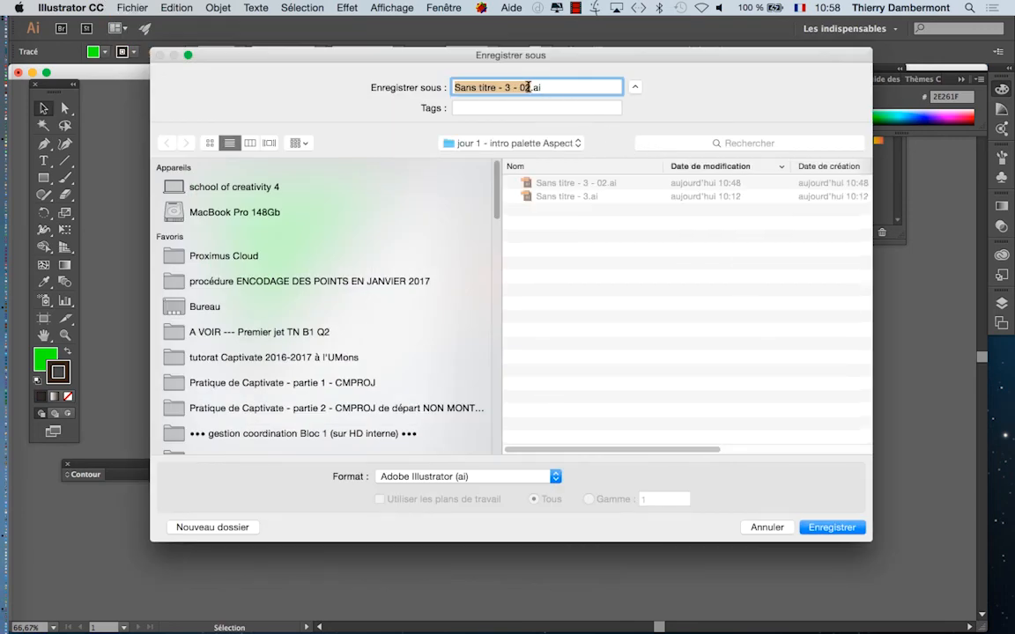
pyautogui.click(526, 88)
pyautogui.press('BackSpace')
pyautogui.write('3')
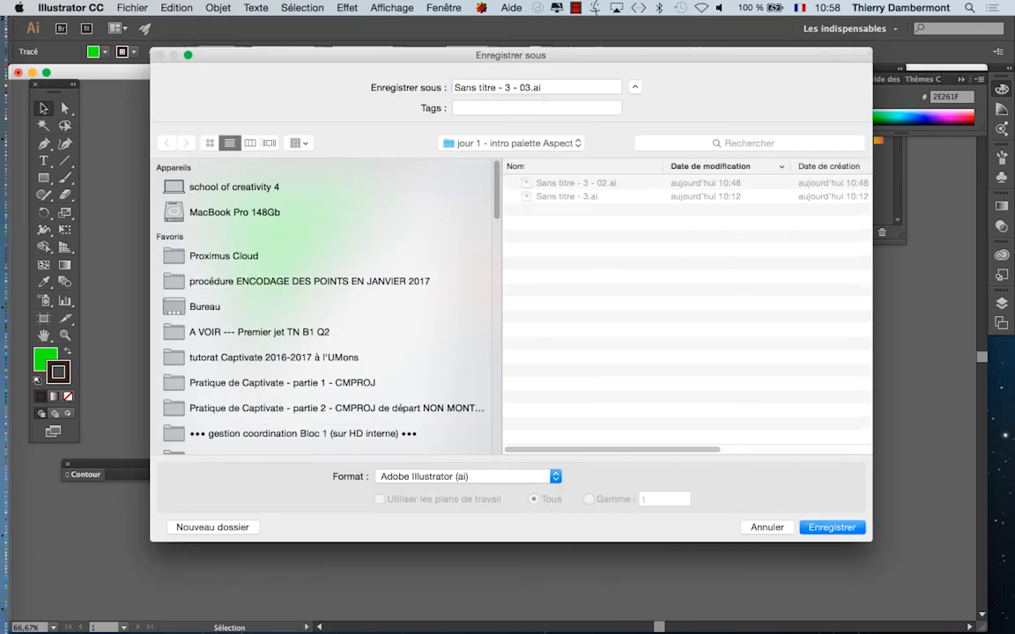
pyautogui.press('Return')
pyautogui.click(577, 523)
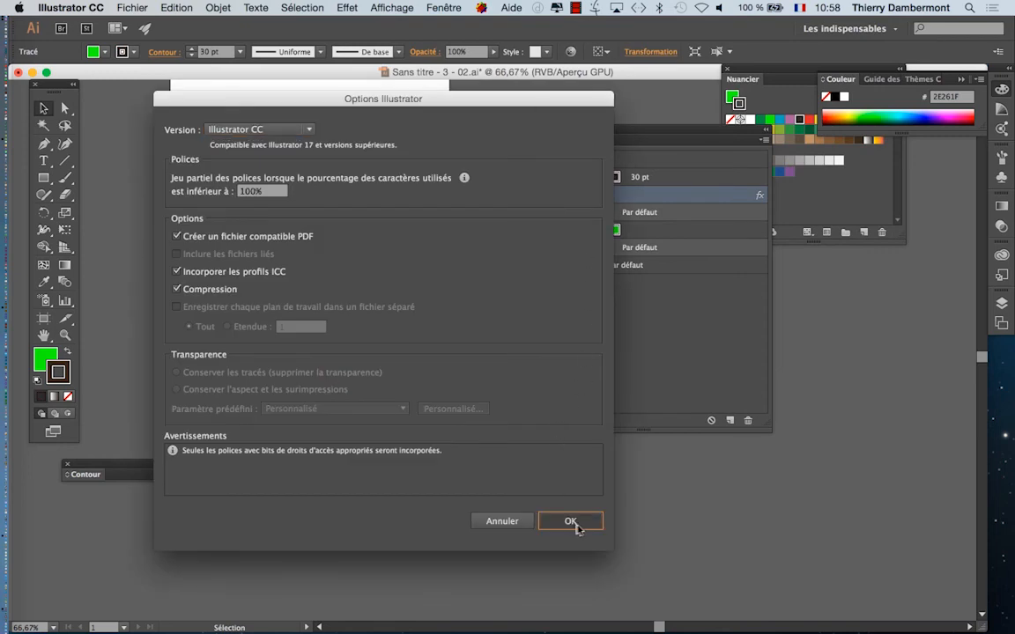